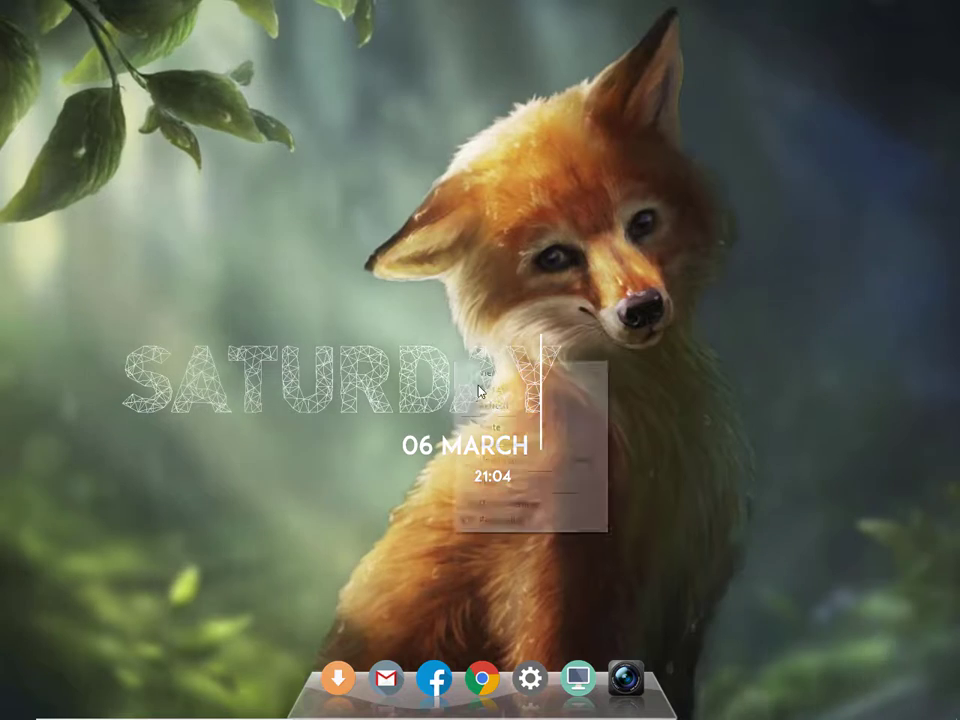
{"action": "left_click", "coordinate": [491, 401]}
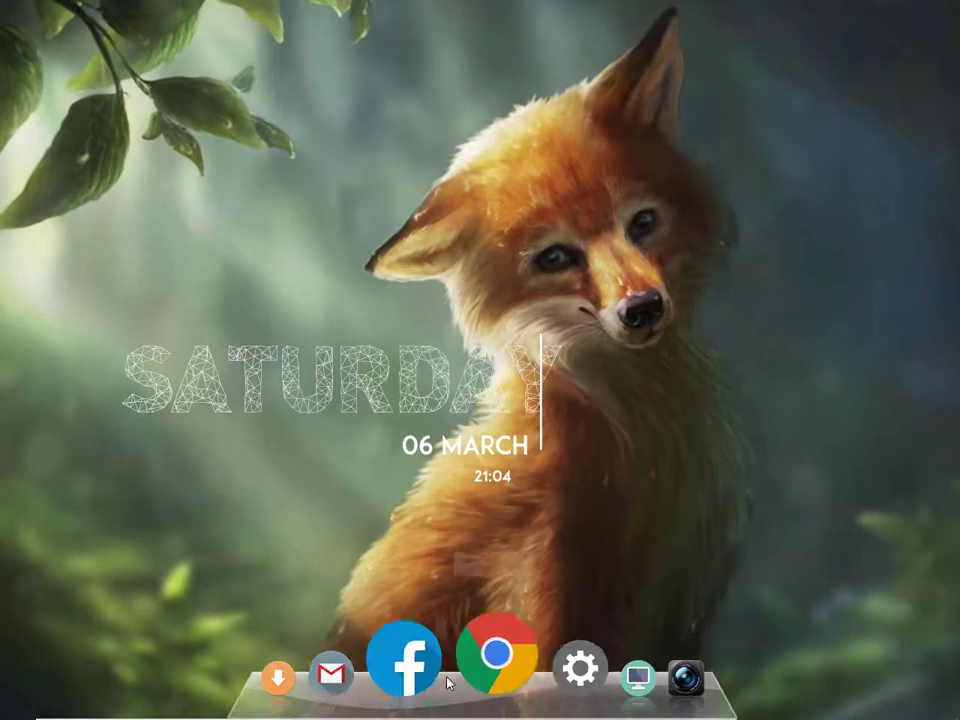
{"action": "right_click", "coordinate": [271, 38]}
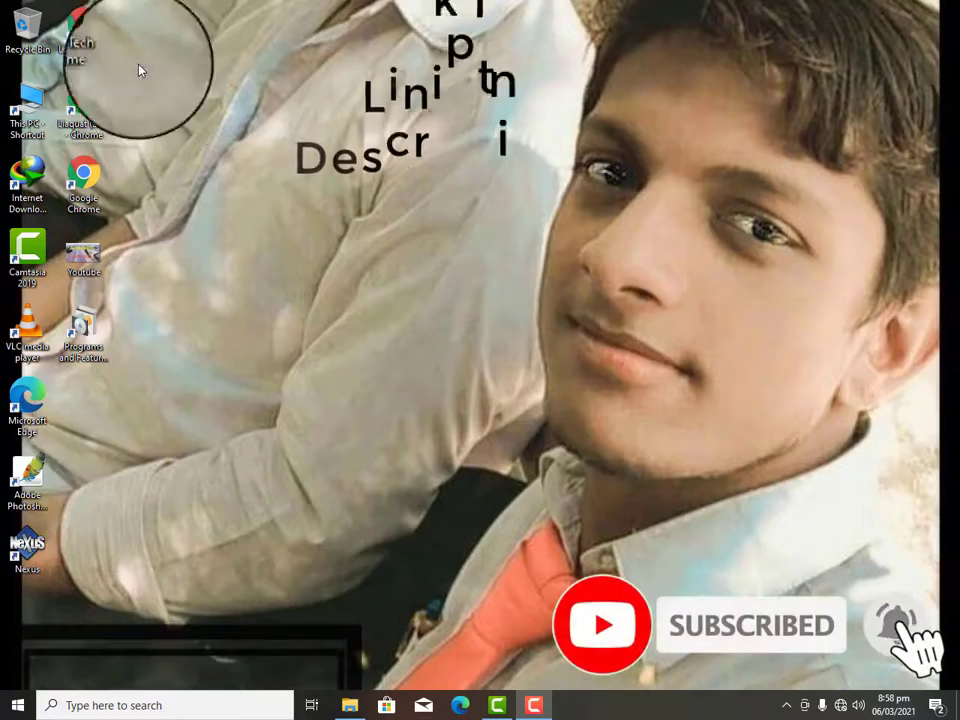
Select the block of desktop shortcuts from This PC to Adobe Photoshop and move it to the right
{"action": "left_click_drag", "start_coordinate": [139, 67], "coordinate": [35, 478]}
{"action": "left_click_drag", "start_coordinate": [23, 110], "coordinate": [193, 110]}
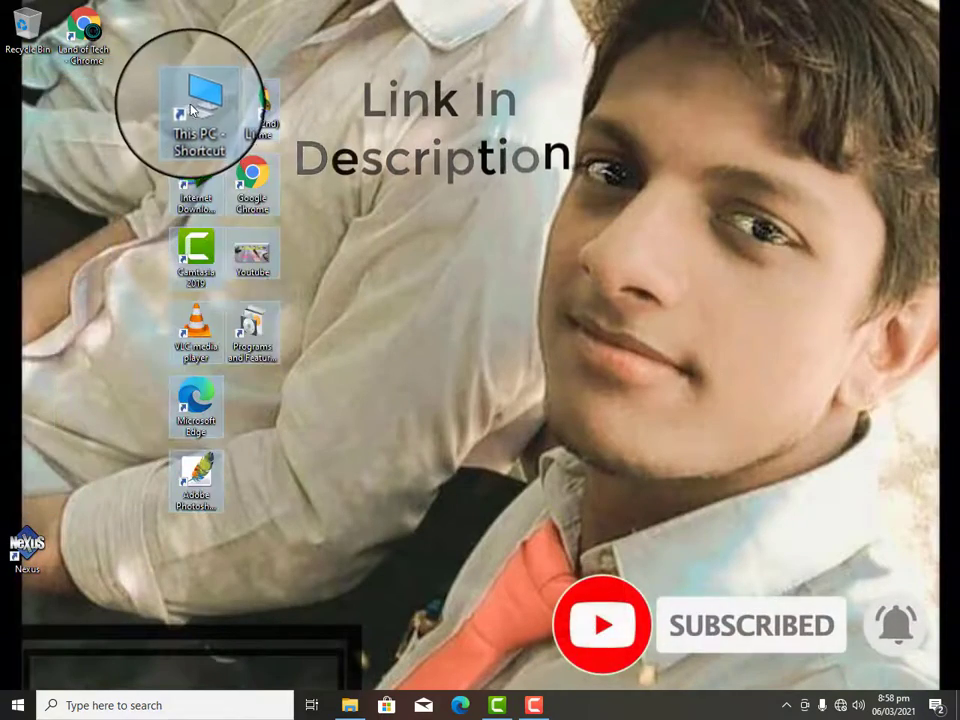
Open the archive "make new style window look clean land of tech.rar" from Downloads and extract it to the suggested destination folder
{"action": "double_click", "coordinate": [193, 110]}
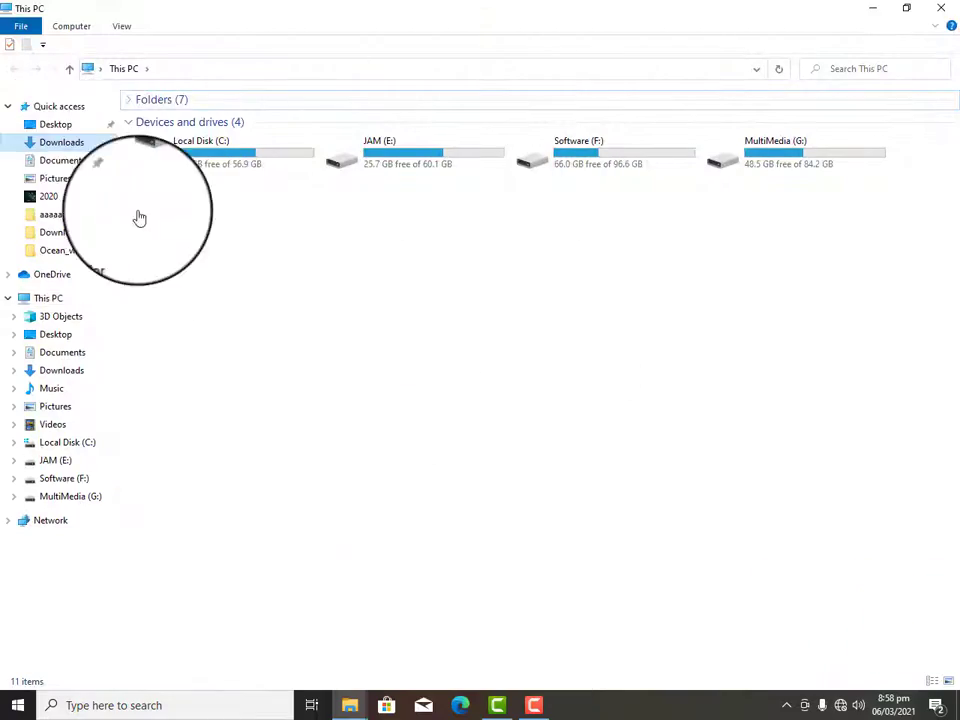
{"action": "double_click", "coordinate": [182, 192]}
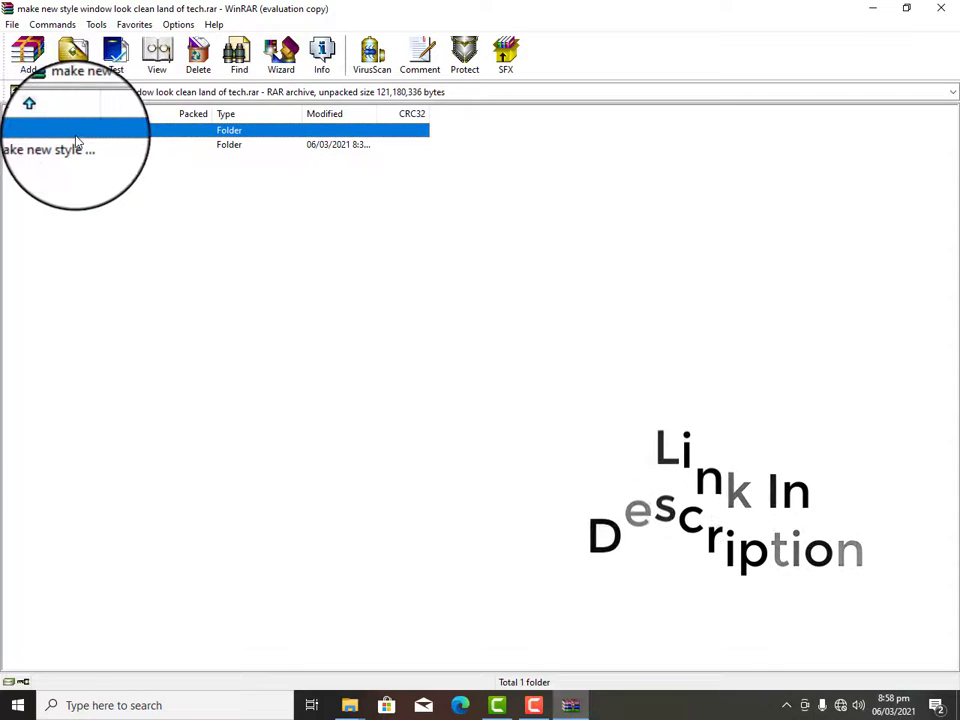
{"action": "left_click", "coordinate": [76, 144]}
{"action": "left_click", "coordinate": [76, 144]}
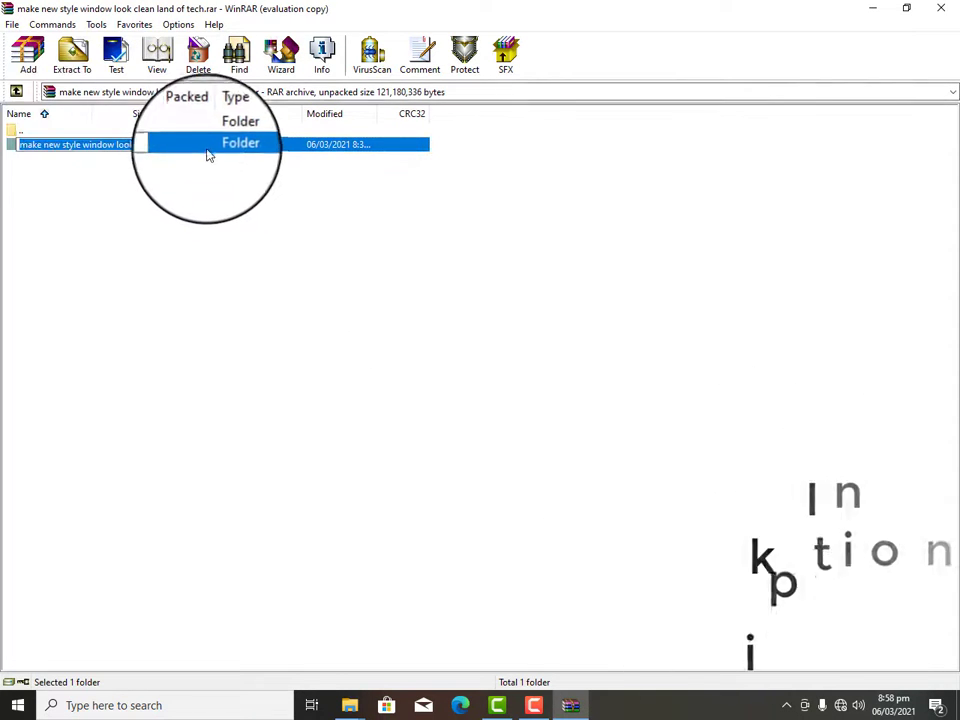
{"action": "double_click", "coordinate": [208, 148]}
{"action": "left_click", "coordinate": [80, 60]}
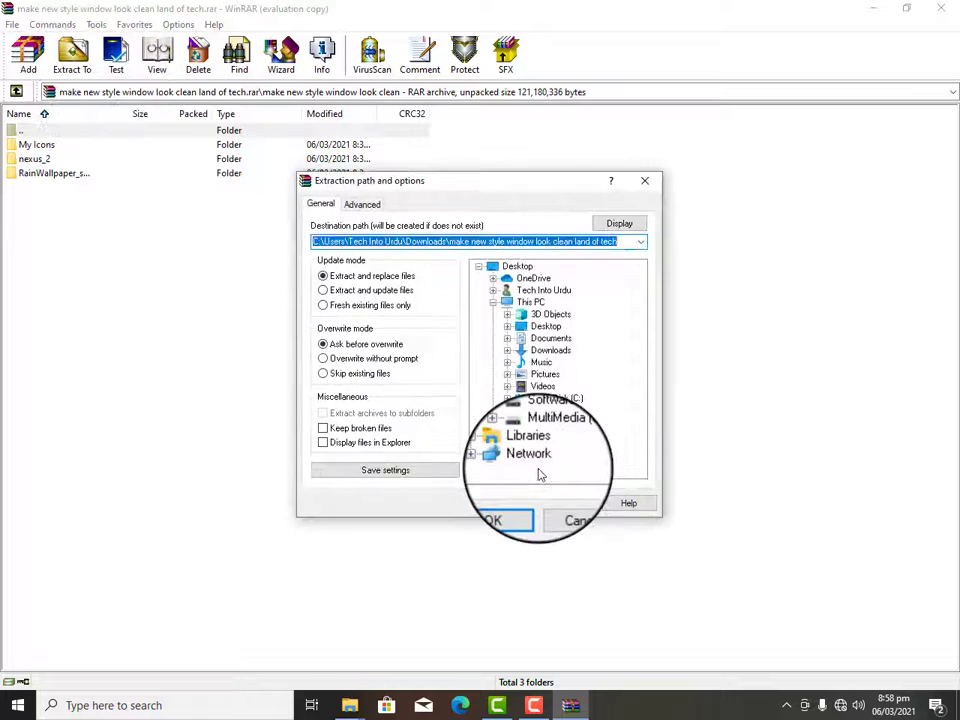
{"action": "key", "text": "Return"}
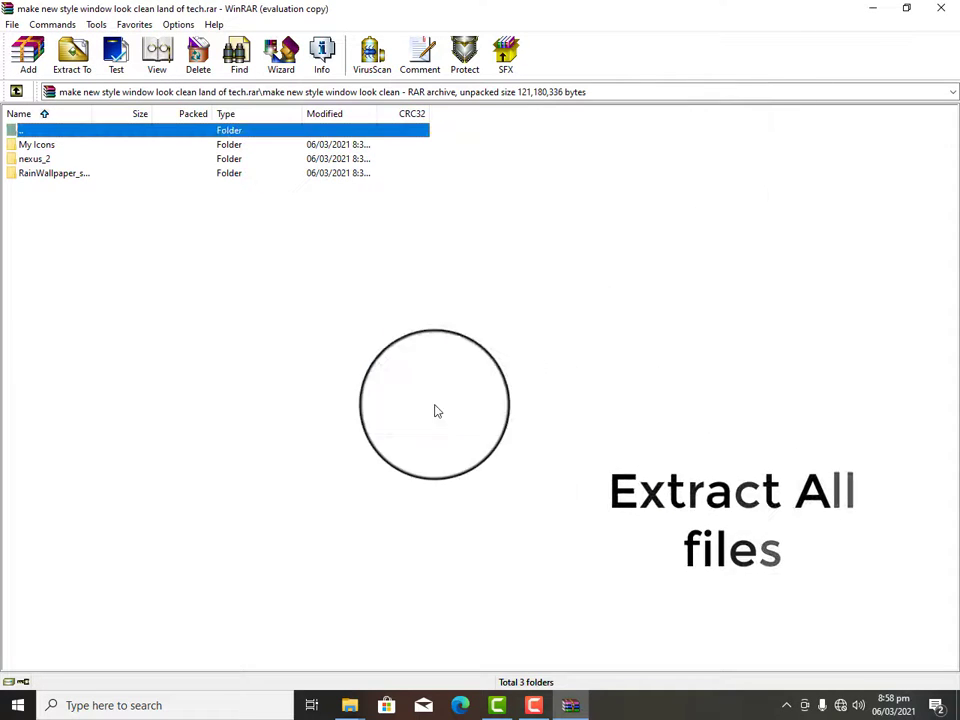
Close the archive and browse the extracted "make new style window look clean" folder to open its nexus_2 subfolder
{"action": "left_click", "coordinate": [920, 9]}
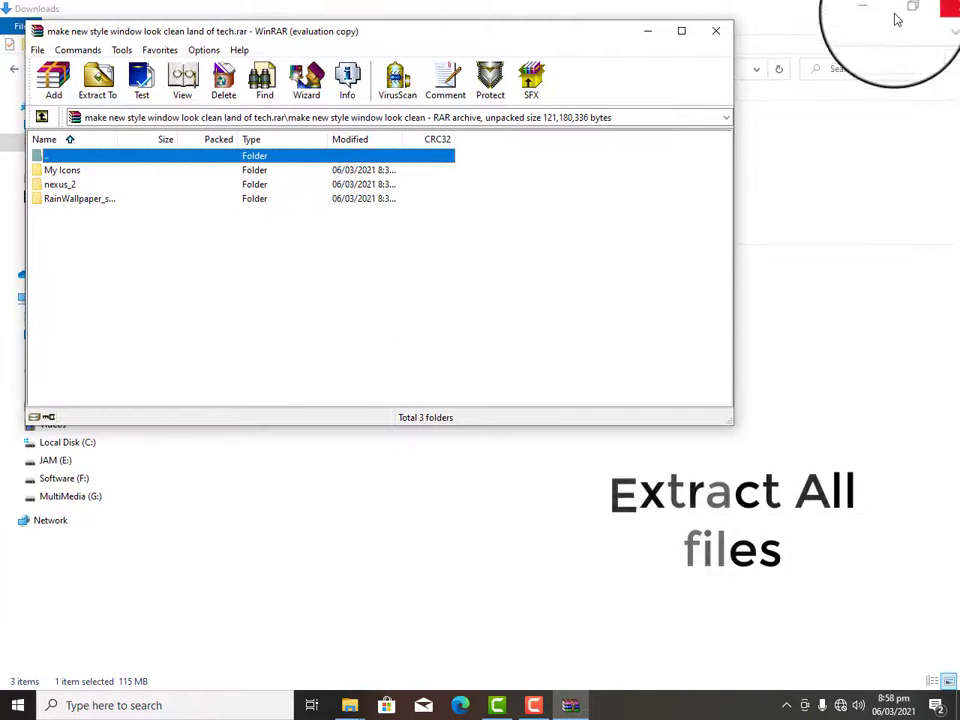
{"action": "left_click", "coordinate": [720, 30]}
{"action": "double_click", "coordinate": [255, 175]}
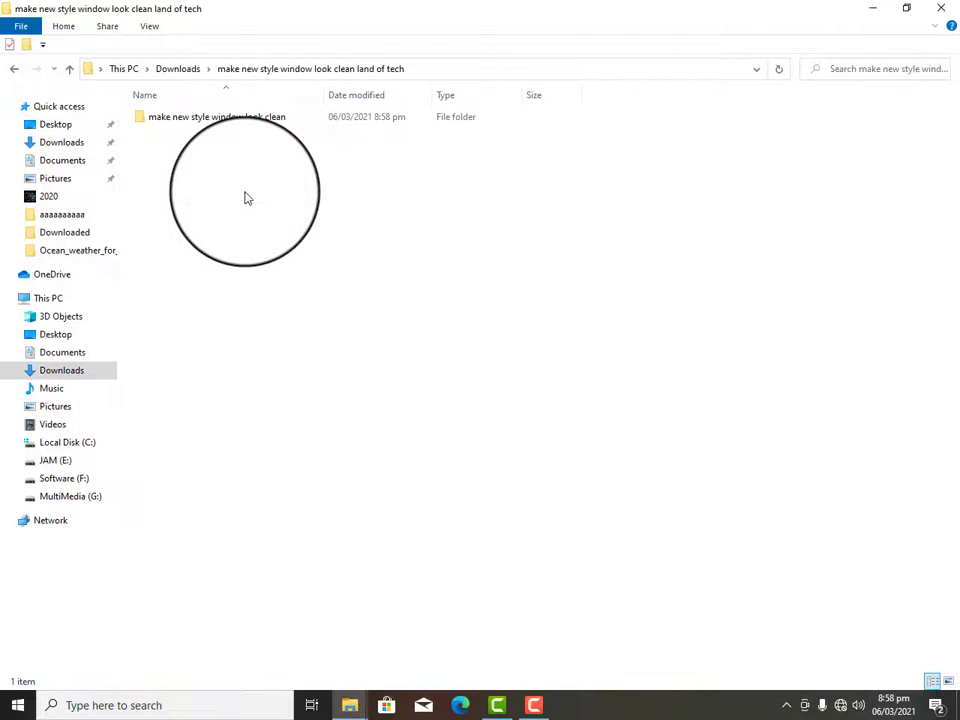
{"action": "double_click", "coordinate": [246, 120]}
{"action": "left_click", "coordinate": [260, 130]}
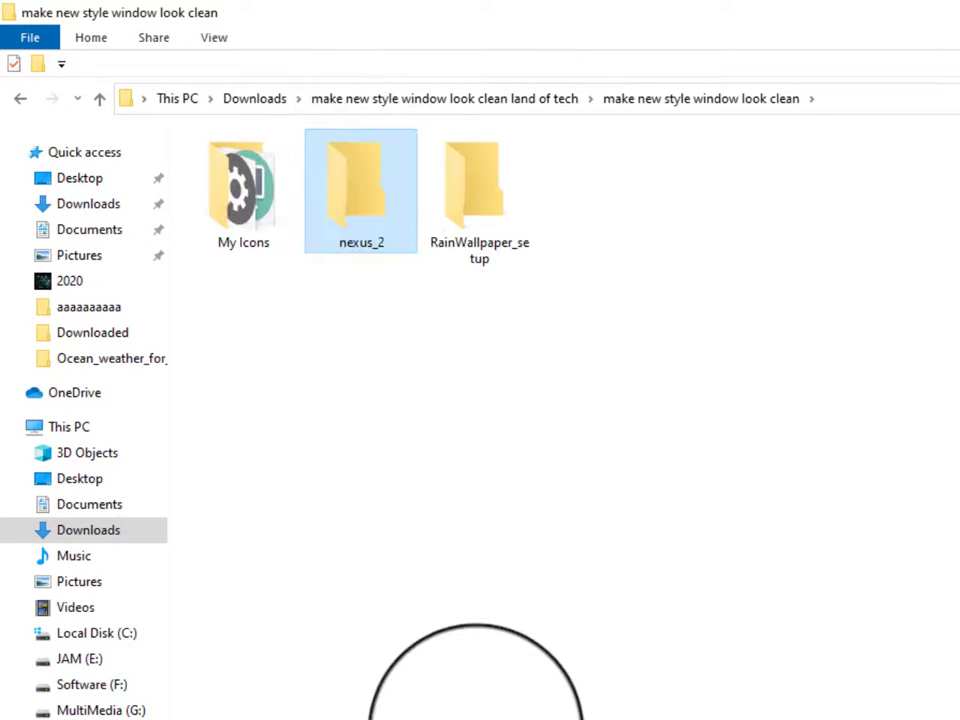
{"action": "double_click", "coordinate": [360, 170]}
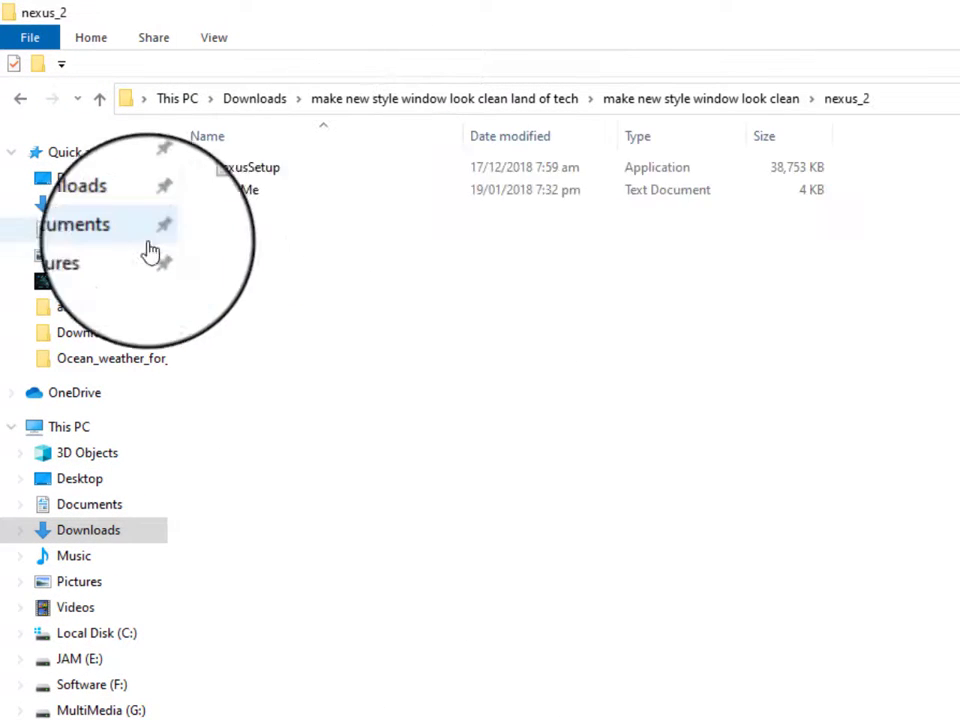
Run NexusSetup with English as the setup language and accept the license agreement to start the installation
{"action": "left_click", "coordinate": [200, 167]}
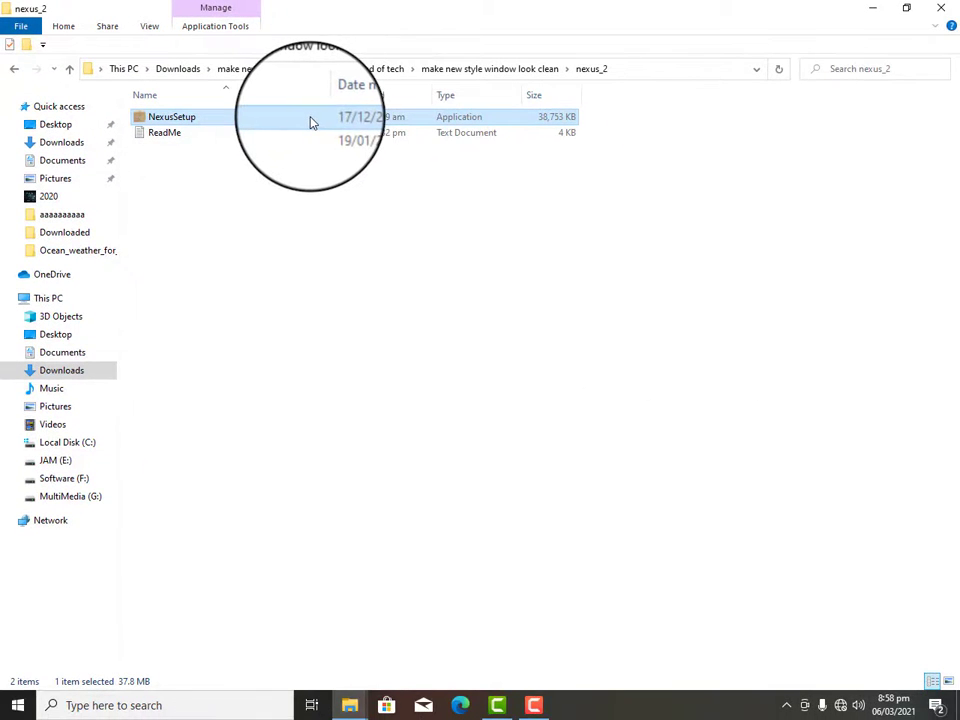
{"action": "left_click", "coordinate": [868, 9]}
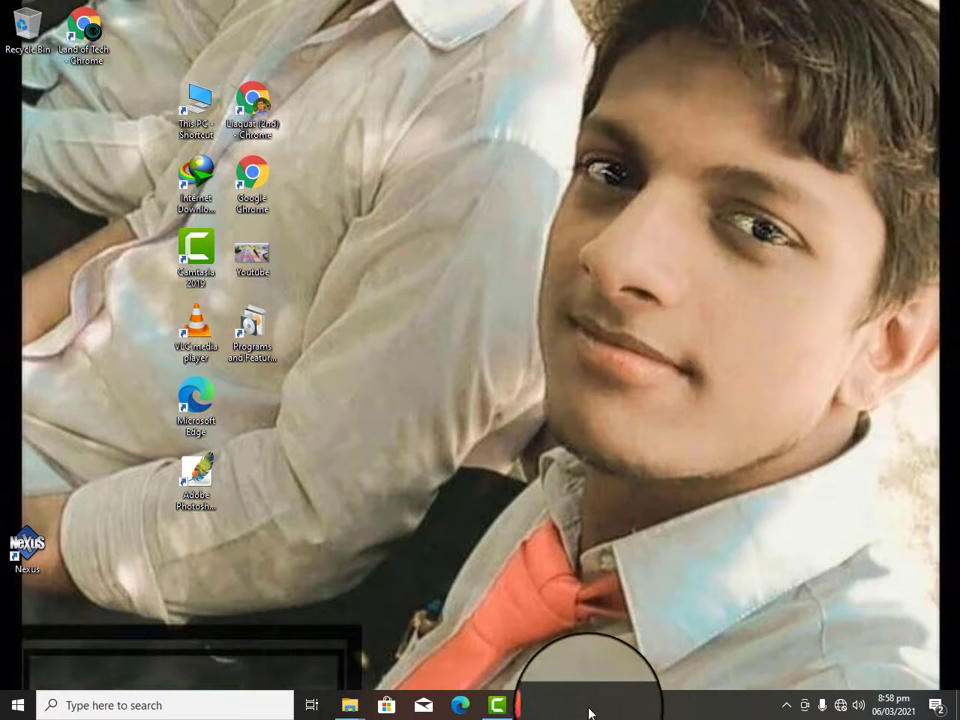
{"action": "right_click", "coordinate": [490, 262]}
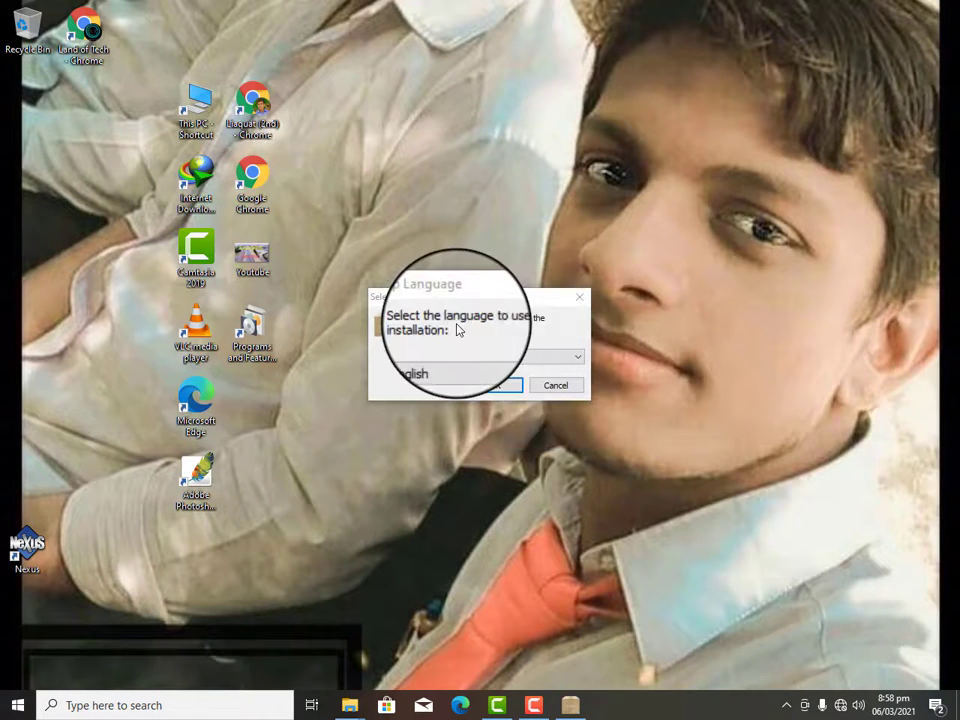
{"action": "left_click", "coordinate": [488, 390]}
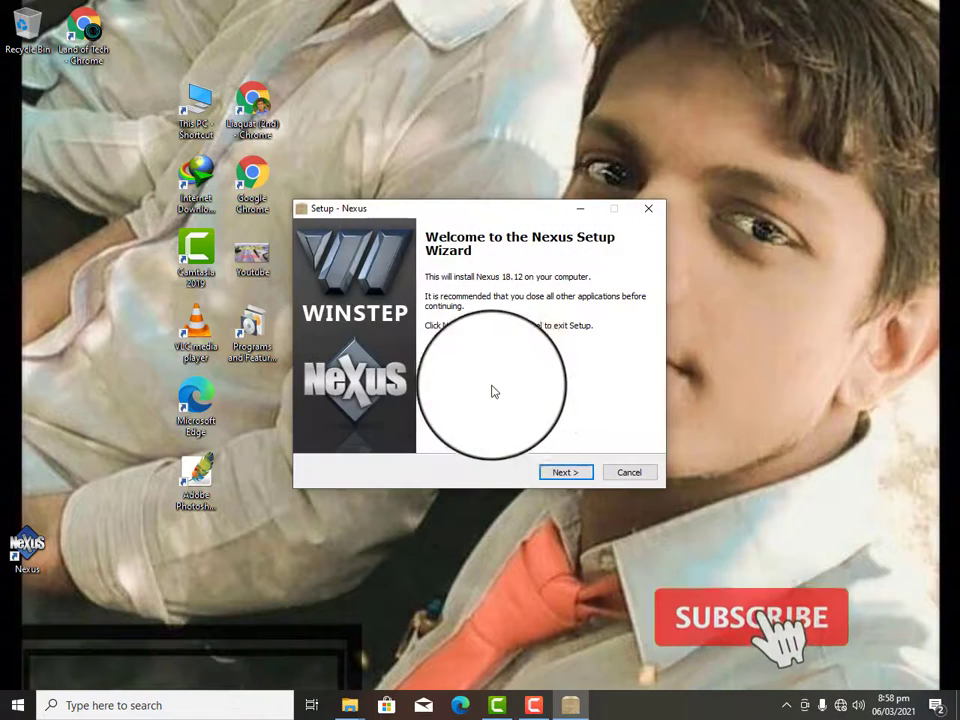
{"action": "left_click", "coordinate": [560, 476]}
{"action": "left_click", "coordinate": [380, 426]}
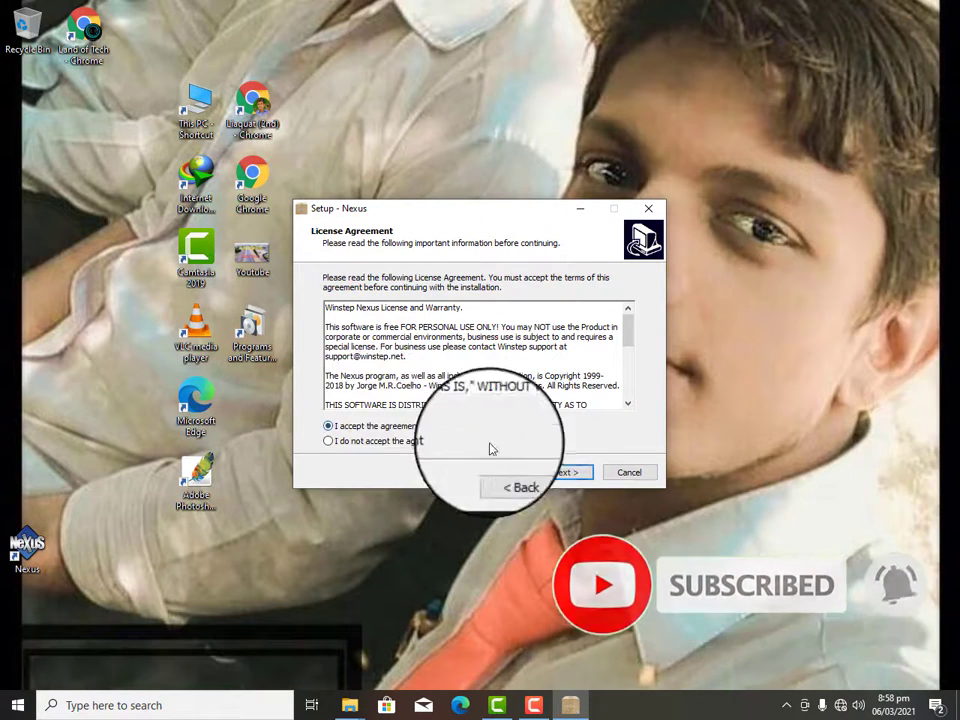
{"action": "left_click", "coordinate": [561, 476]}
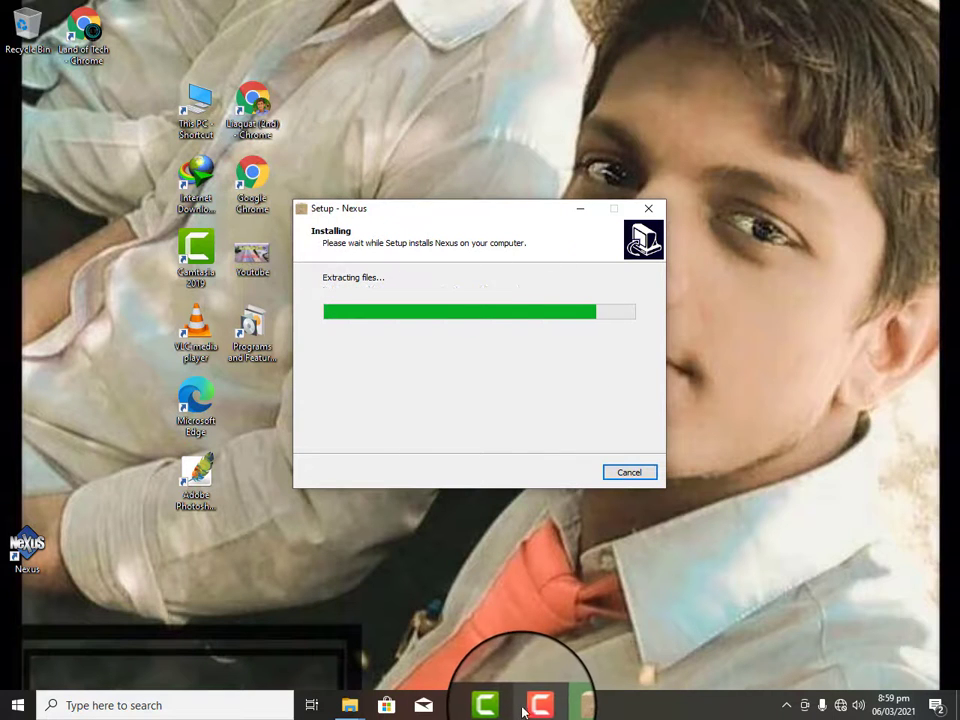
Refresh the desktop and finish the Nexus setup with Launch Nexus enabled
{"action": "right_click", "coordinate": [851, 252]}
{"action": "left_click", "coordinate": [848, 292]}
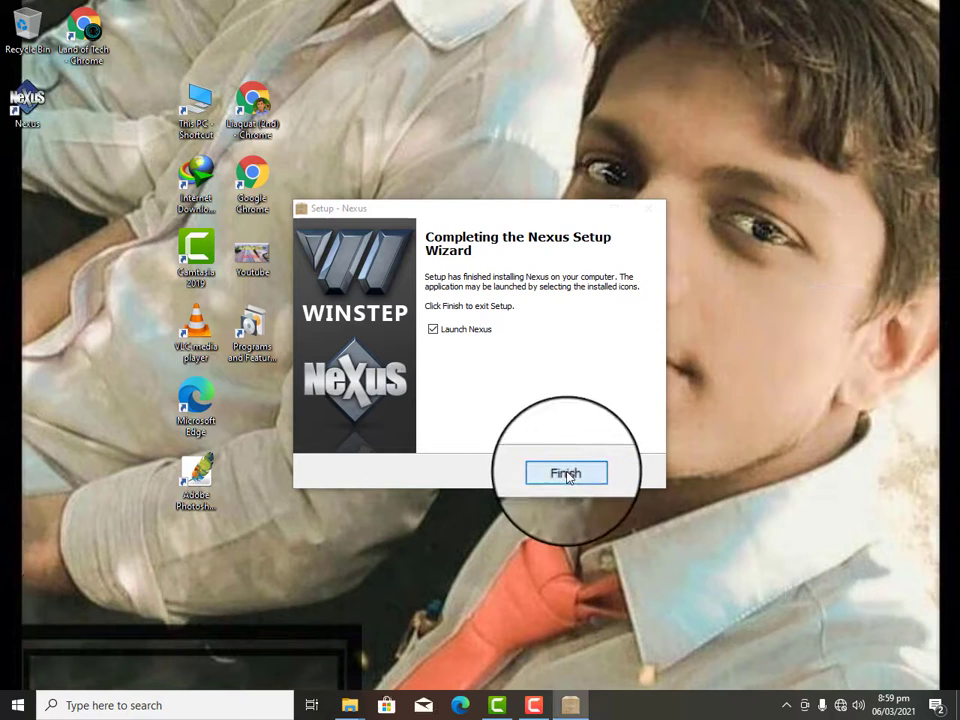
{"action": "left_click", "coordinate": [566, 474]}
Turn off the display of desktop icons
{"action": "right_click", "coordinate": [445, 215]}
{"action": "mouse_move", "coordinate": [495, 224]}
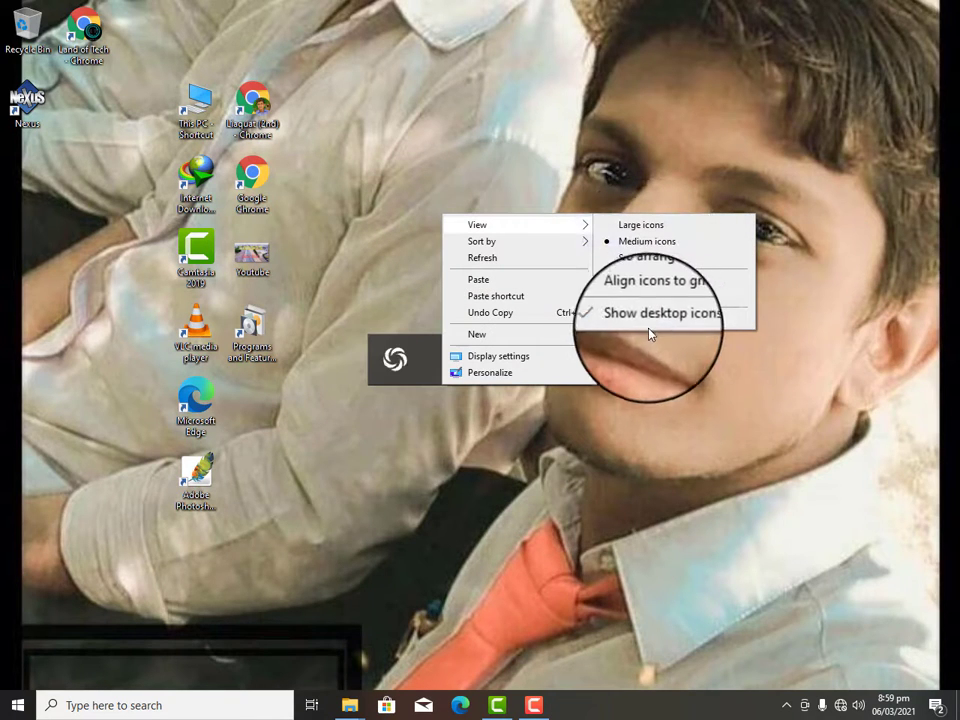
{"action": "left_click", "coordinate": [647, 316]}
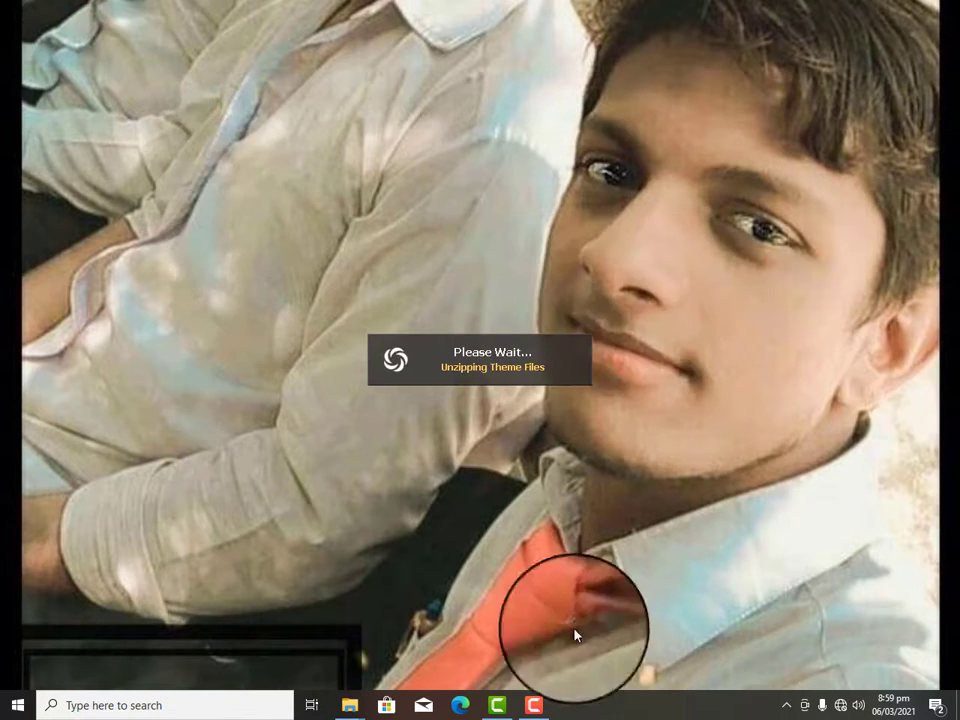
Set the taskbar to hide automatically in desktop mode, close Settings and refresh the desktop
{"action": "right_click", "coordinate": [616, 705]}
{"action": "left_click", "coordinate": [643, 681]}
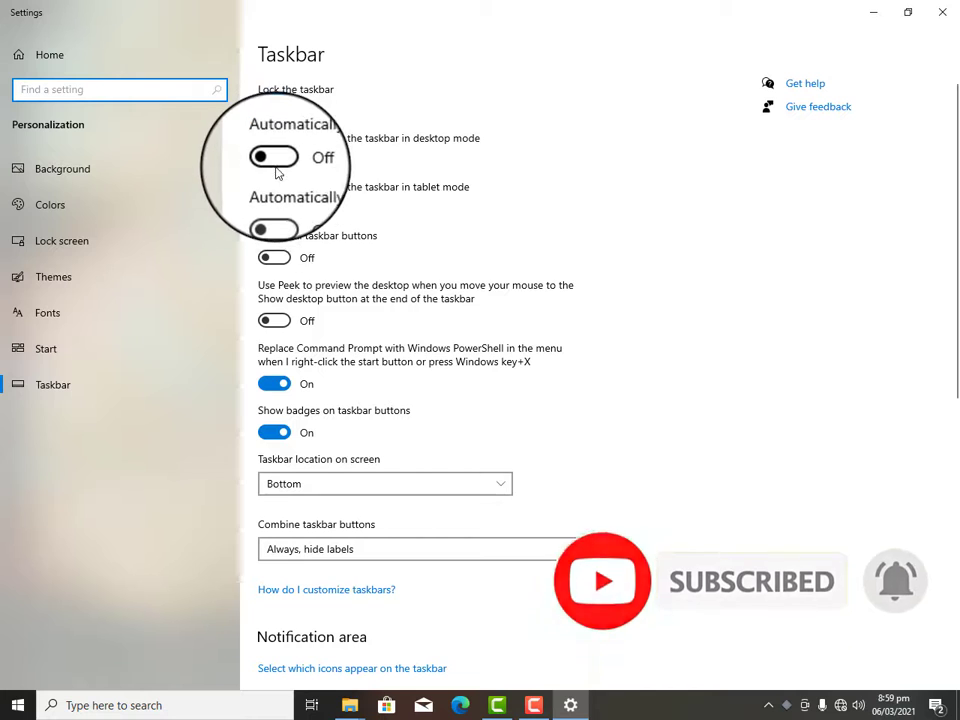
{"action": "left_click", "coordinate": [282, 163]}
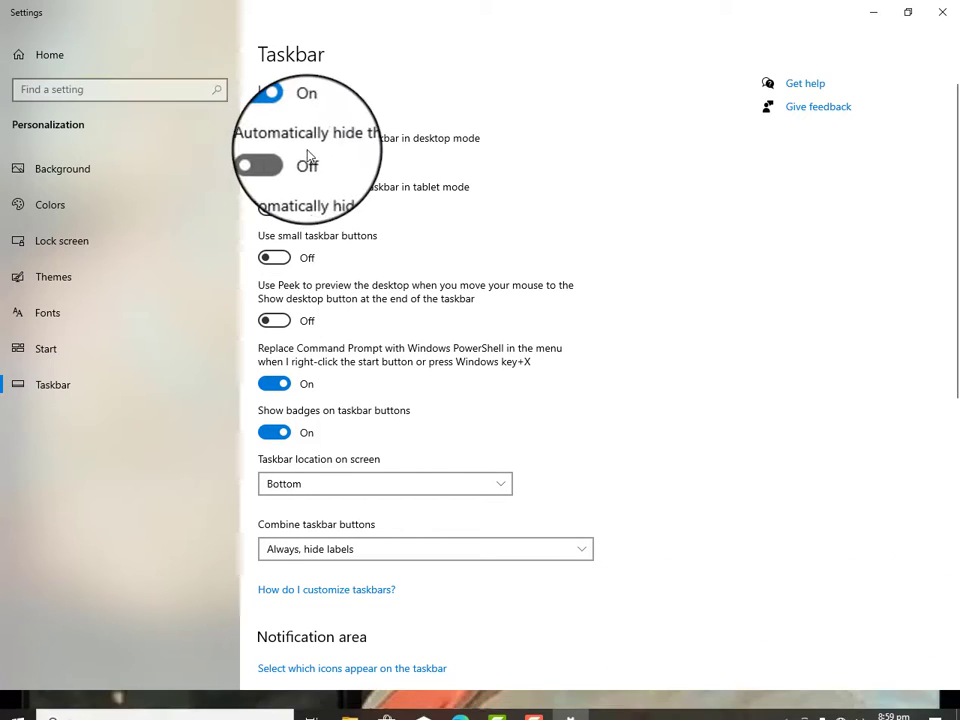
{"action": "left_click", "coordinate": [934, 17]}
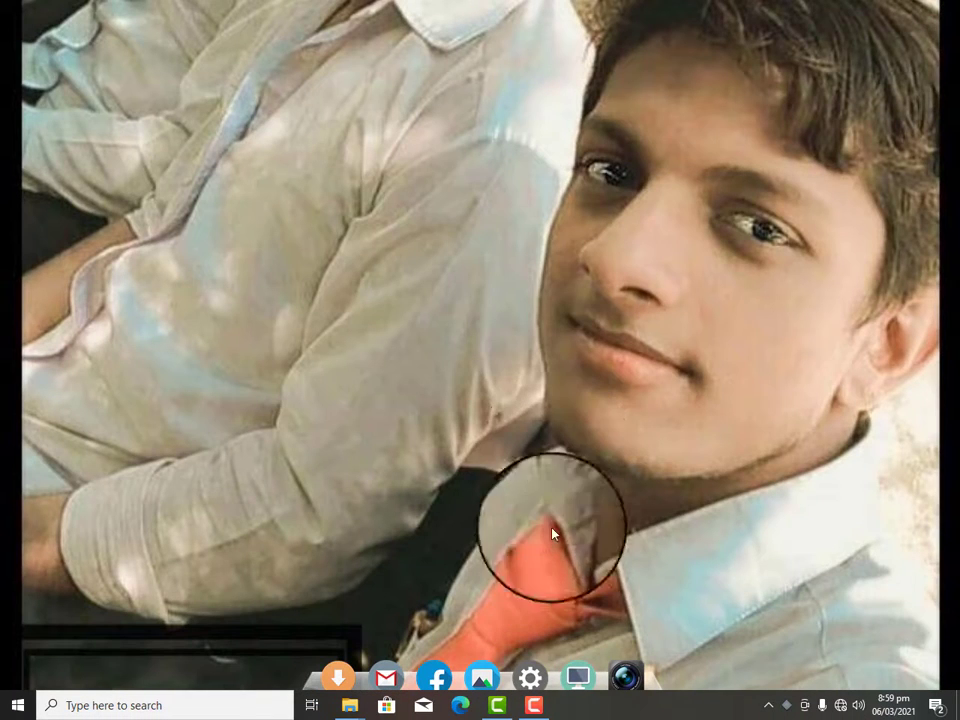
{"action": "right_click", "coordinate": [424, 237]}
{"action": "left_click", "coordinate": [455, 284]}
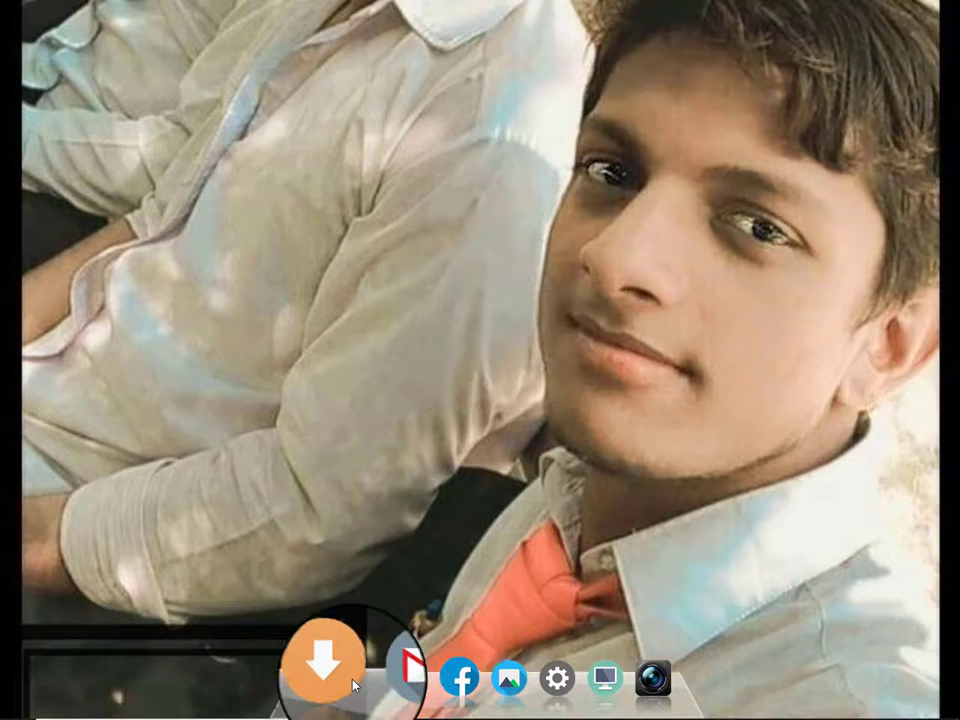
Open the Nexus dock preferences and review the Content, Modules, Position, Behavior, Appearance, Effects, Themes and Sounds settings
{"action": "right_click", "coordinate": [340, 672]}
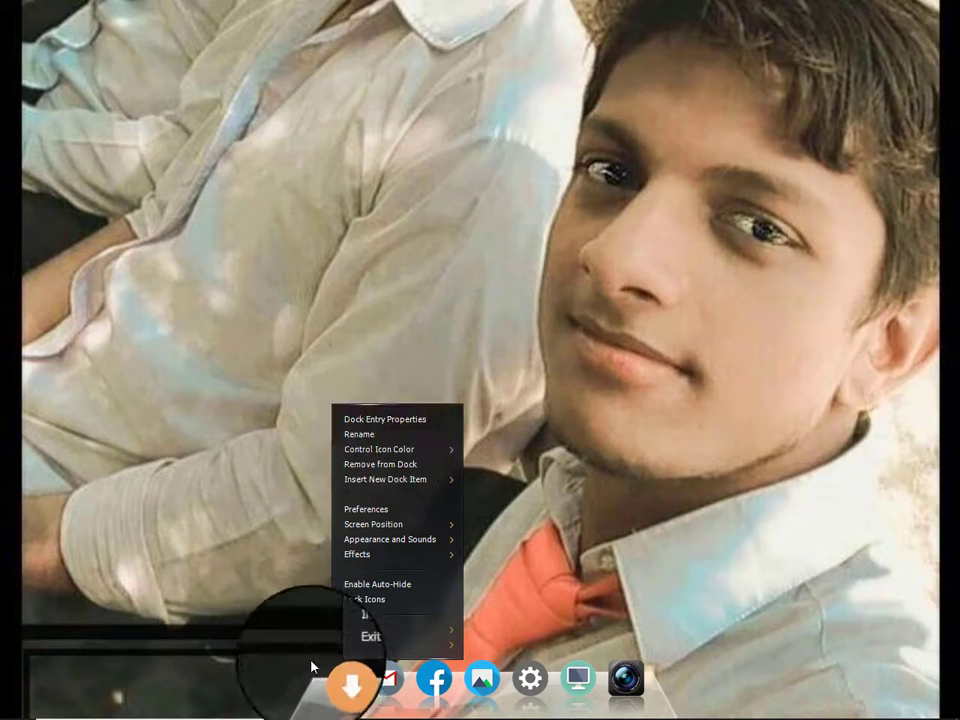
{"action": "left_click", "coordinate": [332, 678]}
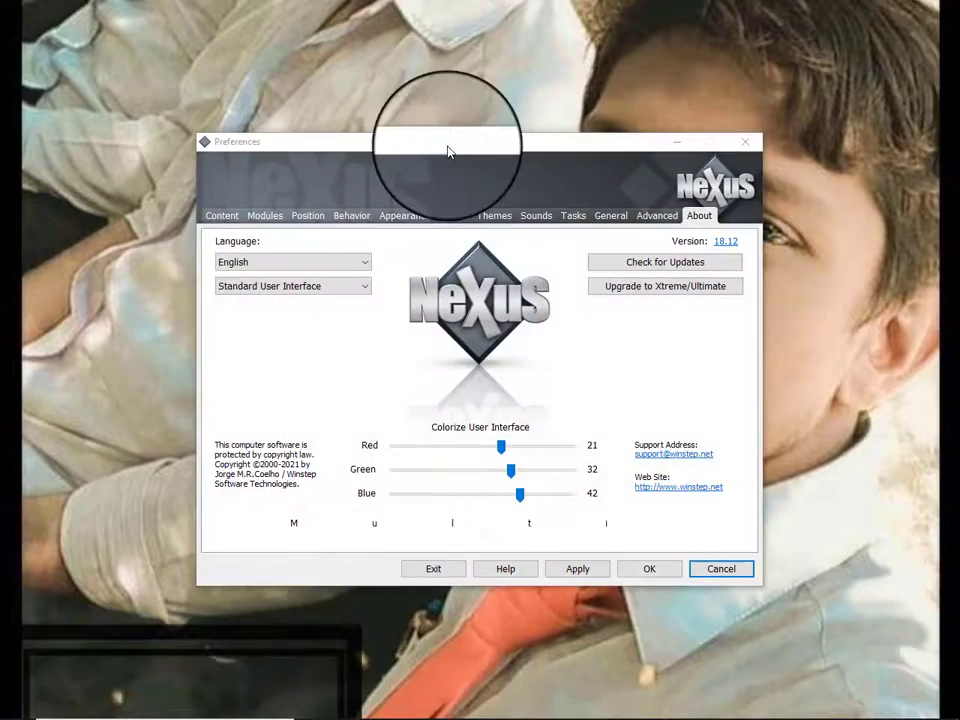
{"action": "left_click_drag", "start_coordinate": [448, 152], "coordinate": [480, 107]}
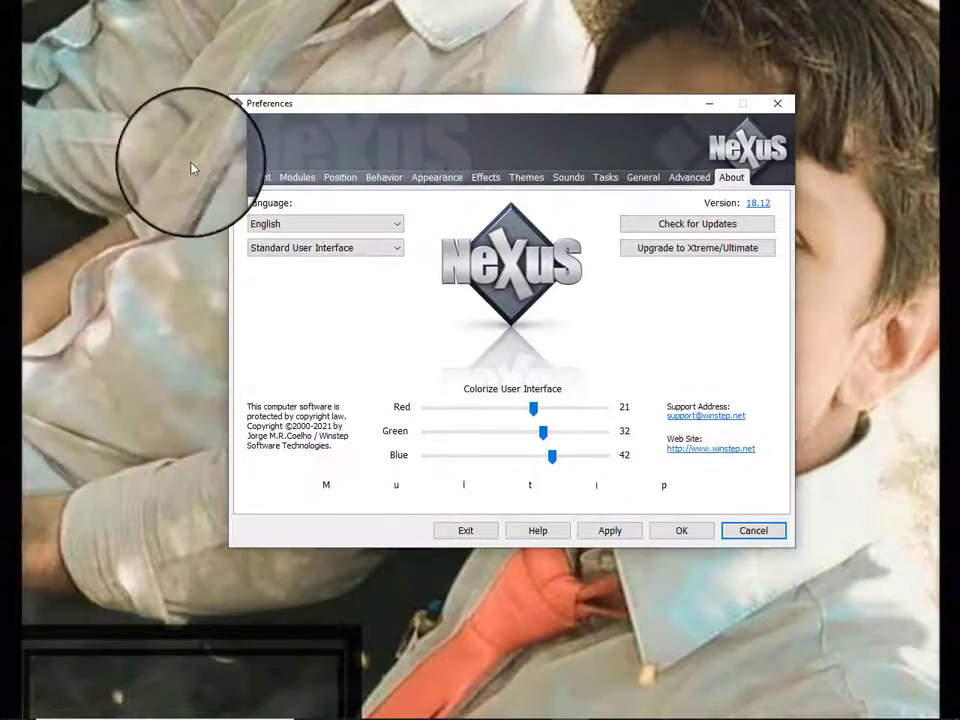
{"action": "left_click", "coordinate": [261, 180]}
{"action": "left_click", "coordinate": [297, 179]}
{"action": "left_click", "coordinate": [340, 179]}
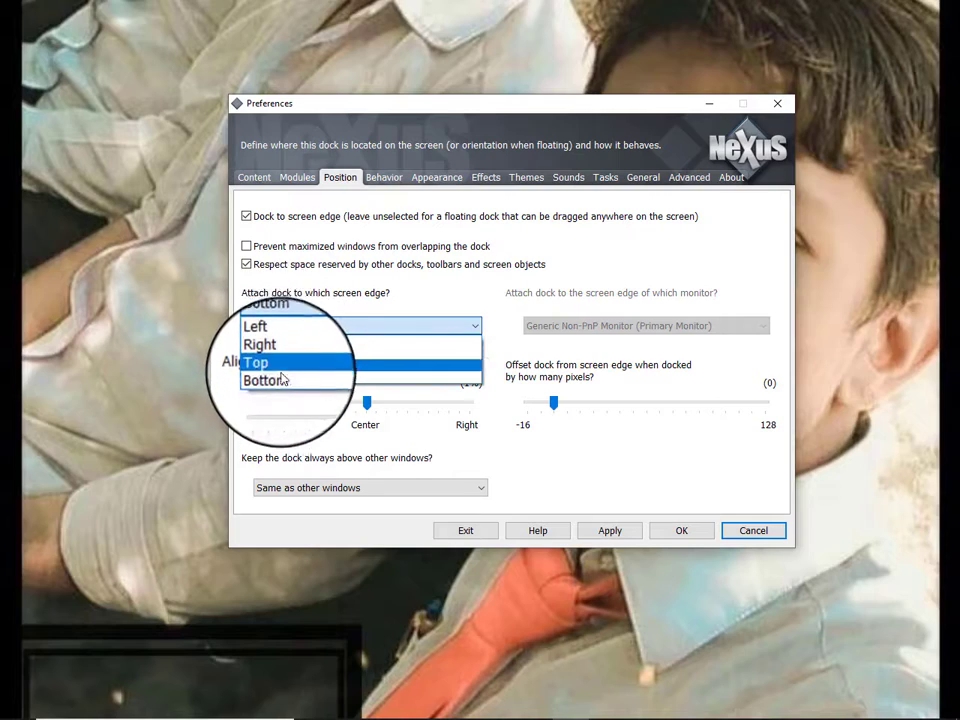
{"action": "left_click", "coordinate": [384, 178]}
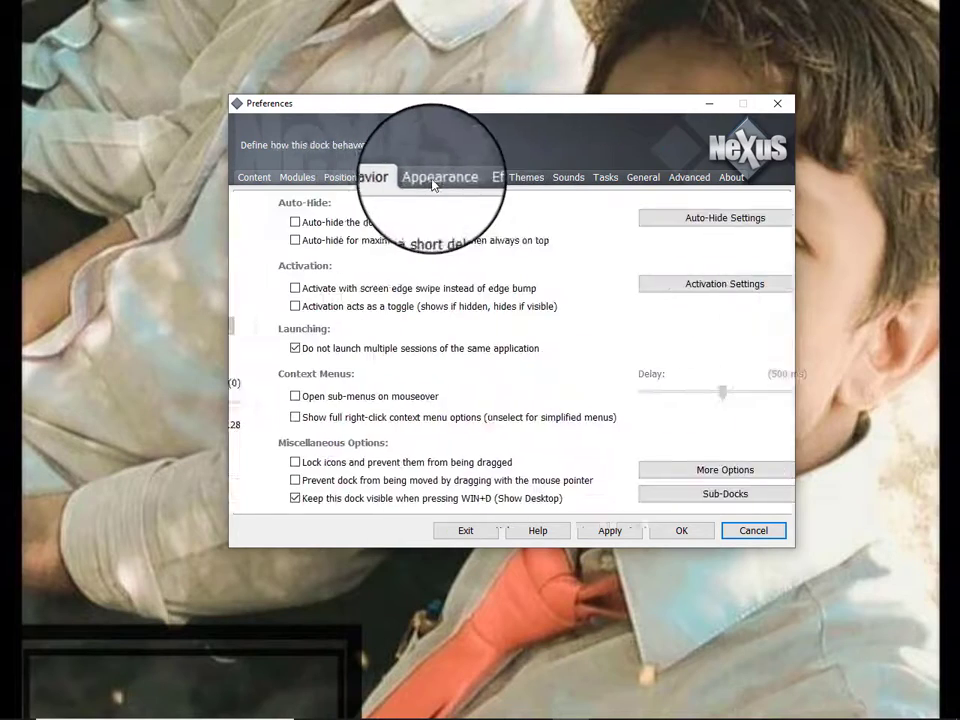
{"action": "left_click", "coordinate": [437, 178]}
{"action": "left_click", "coordinate": [490, 180]}
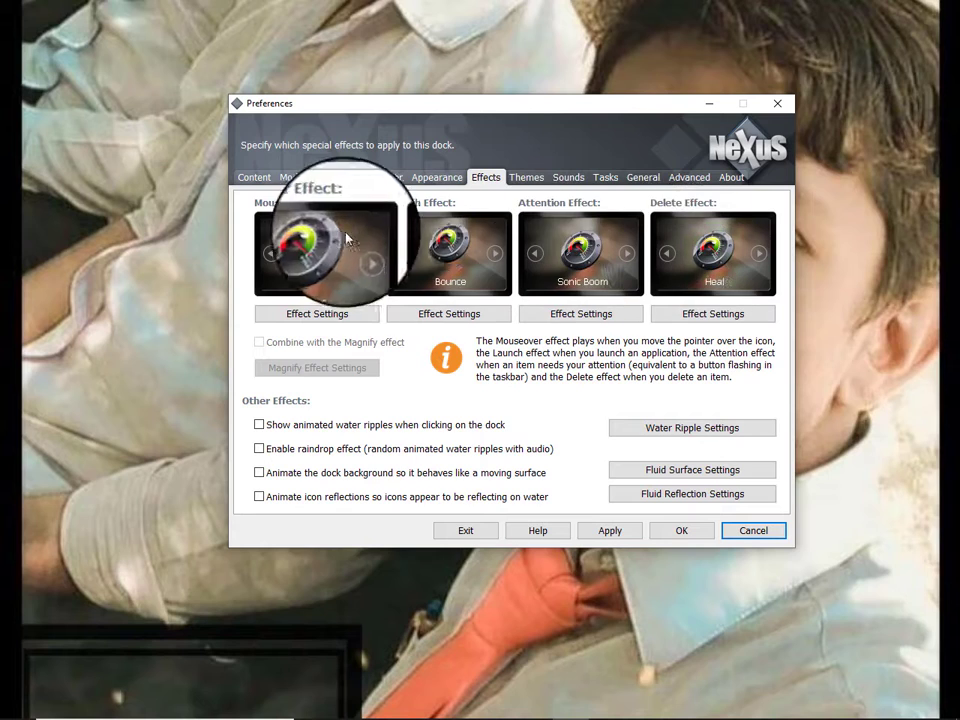
{"action": "left_click", "coordinate": [526, 177]}
{"action": "left_click", "coordinate": [568, 177]}
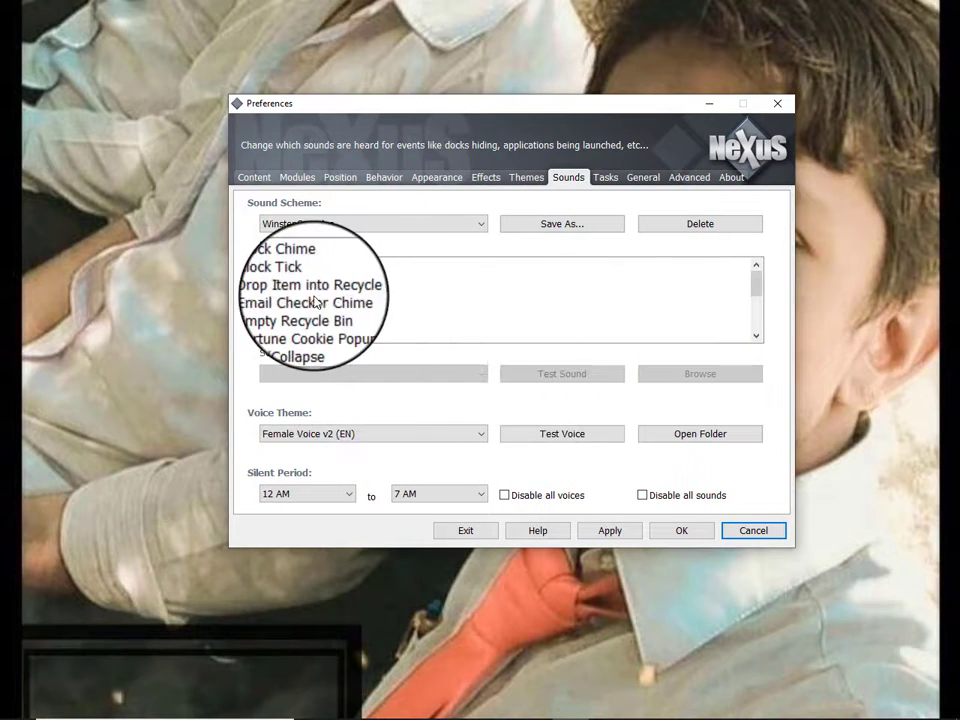
{"action": "left_click", "coordinate": [300, 334]}
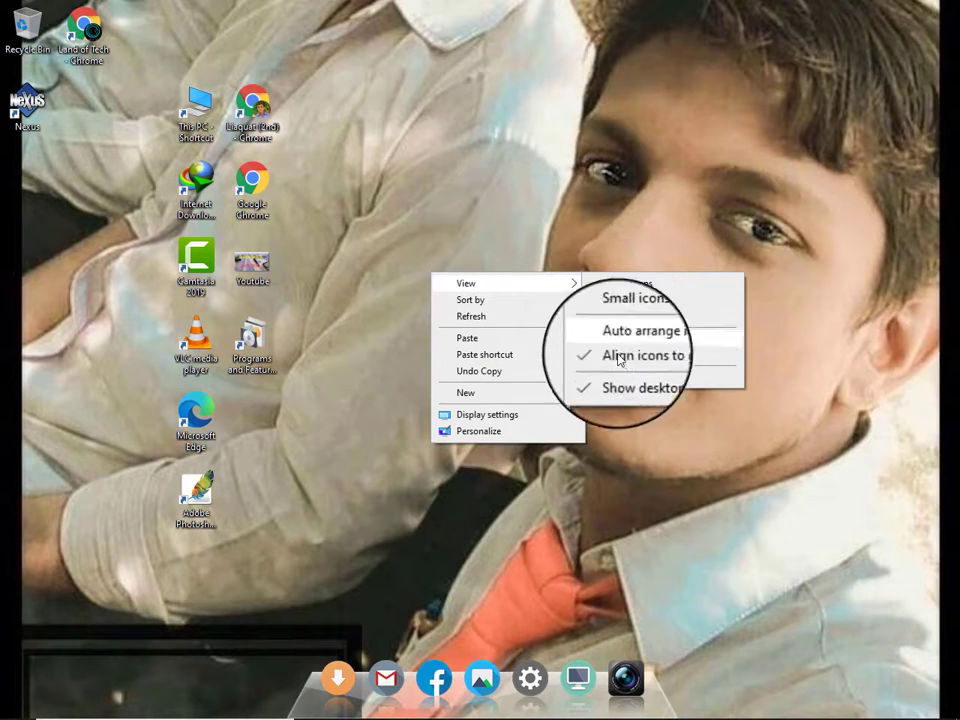
Hide the desktop icons again and refresh the desktop
{"action": "left_click", "coordinate": [590, 373]}
{"action": "right_click", "coordinate": [547, 300]}
{"action": "left_click", "coordinate": [618, 344]}
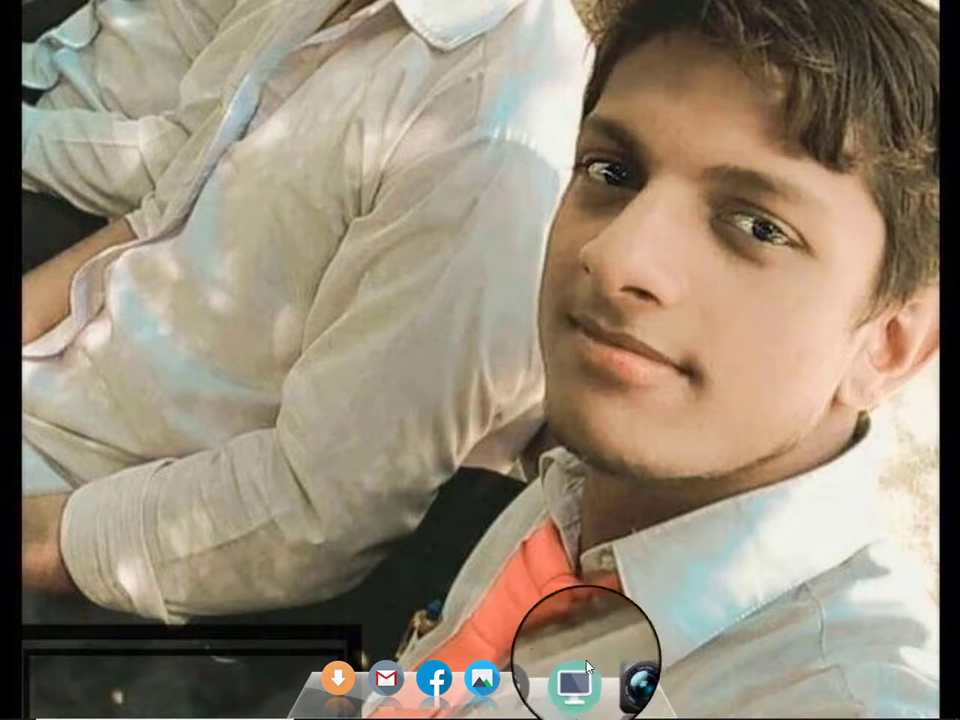
Open the properties of the Recycler item on the dock and move the dialog to the middle of the screen
{"action": "right_click", "coordinate": [463, 678]}
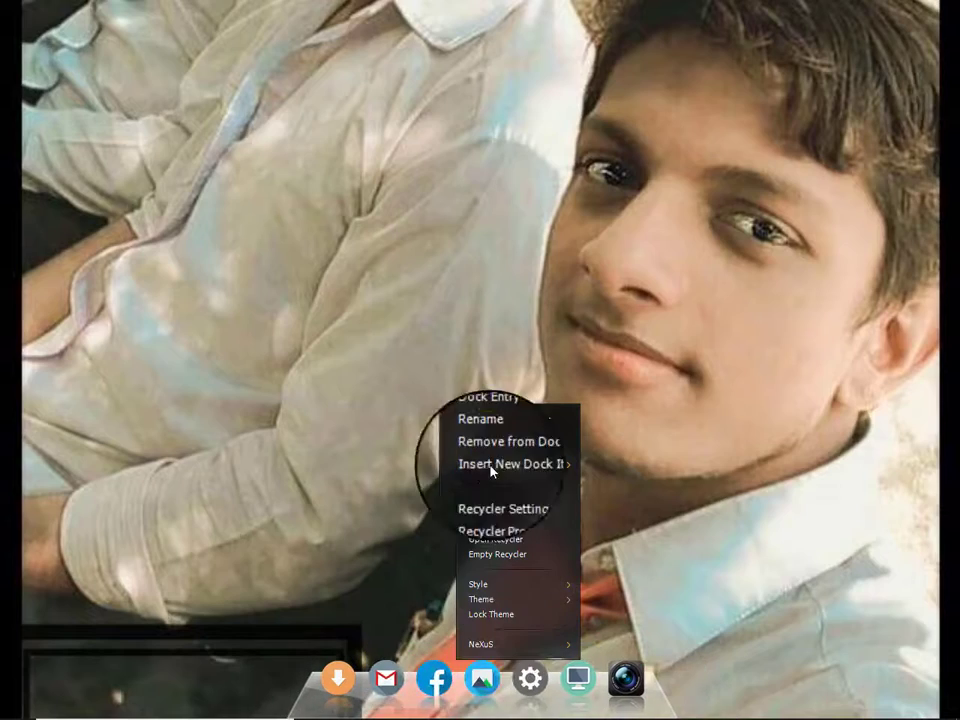
{"action": "left_click", "coordinate": [507, 430]}
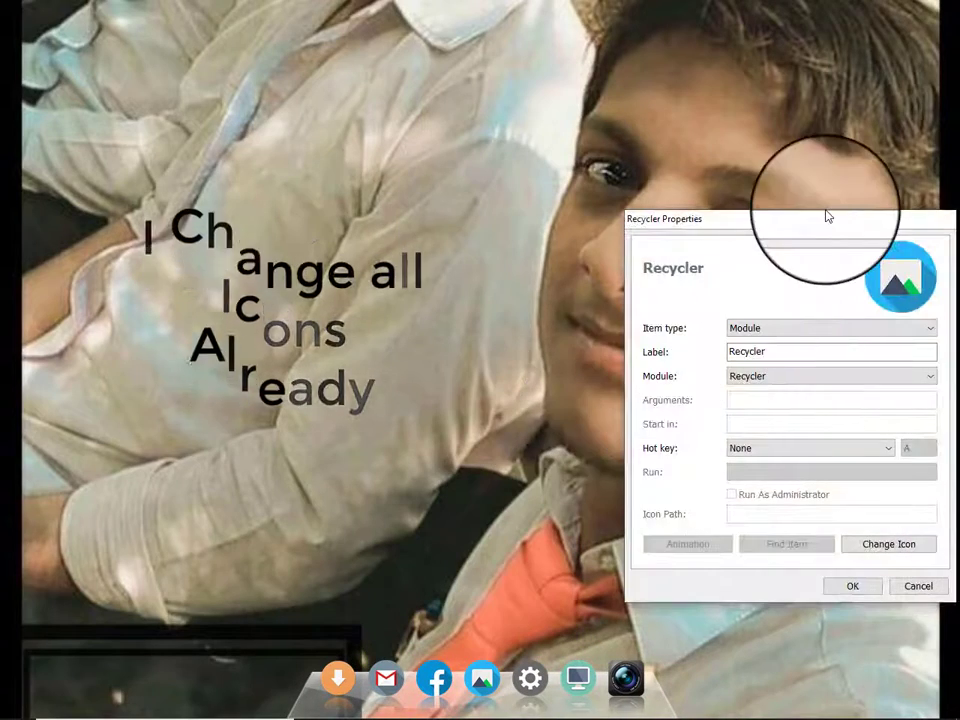
{"action": "left_click_drag", "start_coordinate": [828, 216], "coordinate": [620, 186]}
Set the Recycler item's icon to google-chrome_192x192 from the My Icons folder of the package in Downloads
{"action": "left_click", "coordinate": [672, 511]}
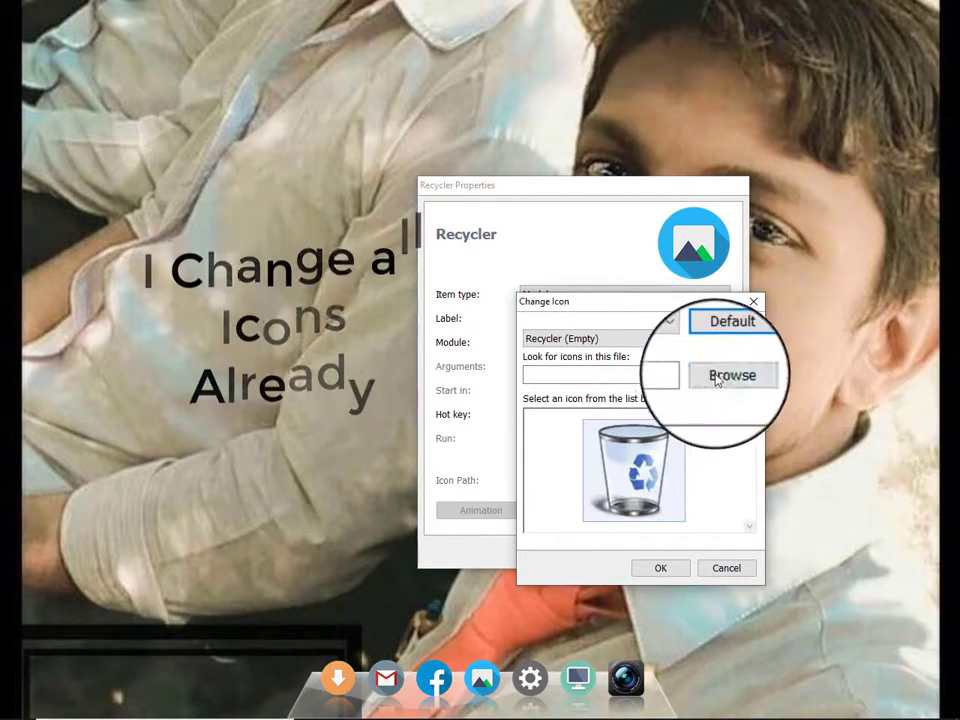
{"action": "left_click", "coordinate": [720, 377]}
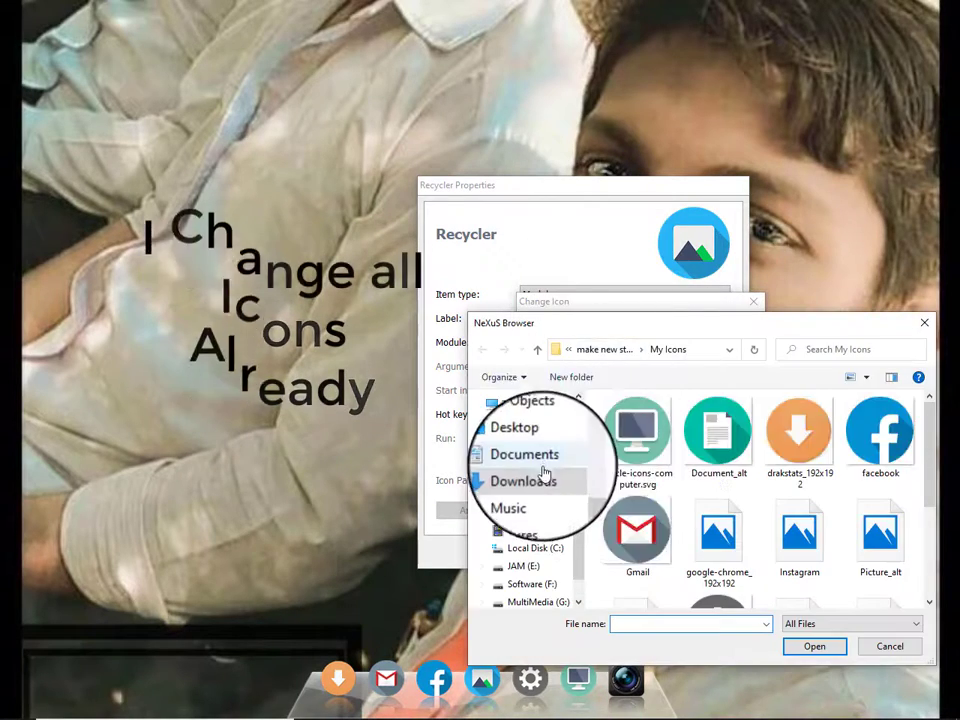
{"action": "left_click", "coordinate": [535, 478]}
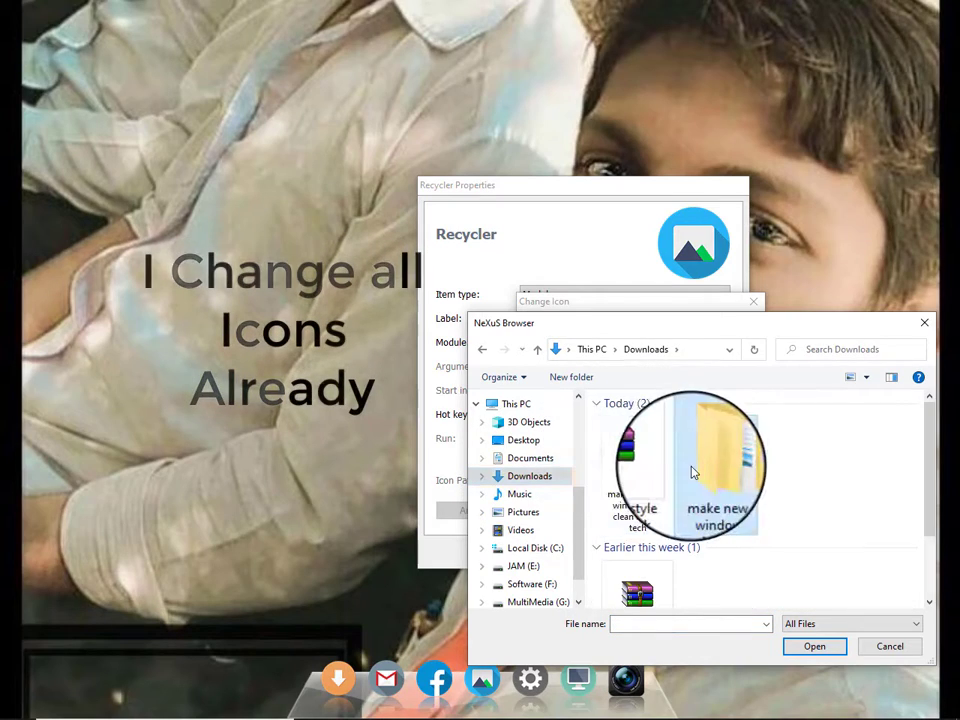
{"action": "double_click", "coordinate": [692, 468]}
{"action": "double_click", "coordinate": [664, 422]}
{"action": "double_click", "coordinate": [645, 444]}
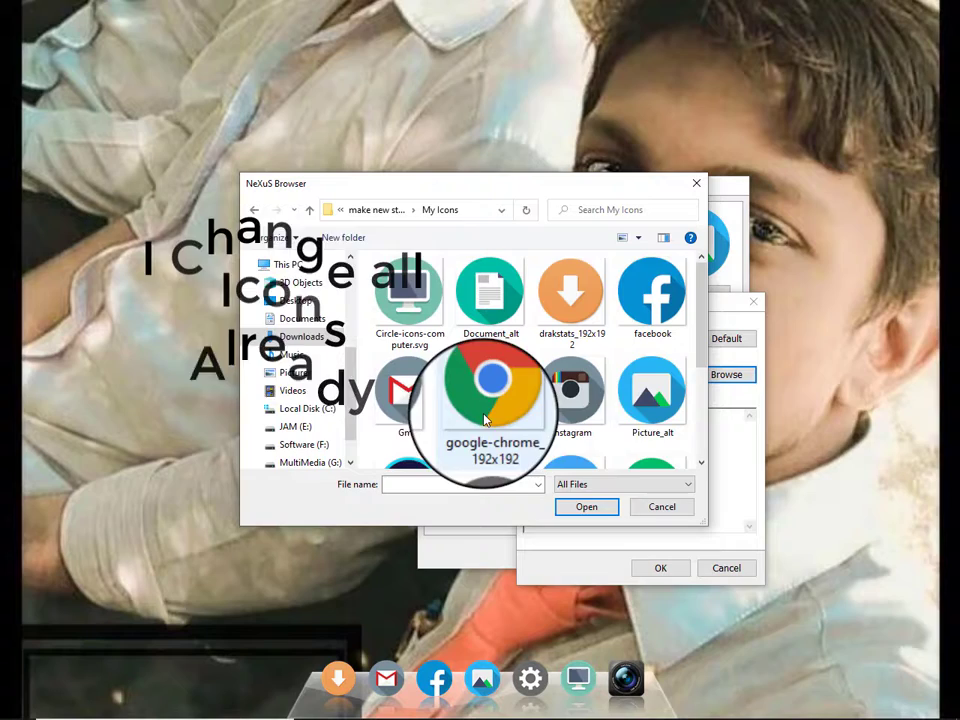
{"action": "left_click", "coordinate": [485, 418]}
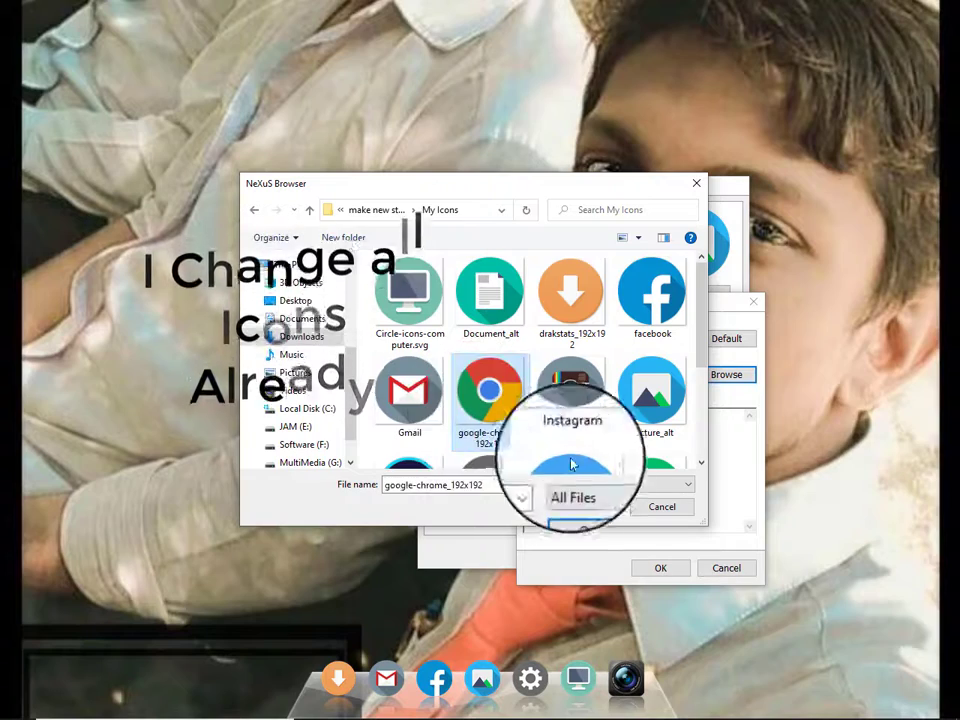
{"action": "left_click", "coordinate": [586, 507]}
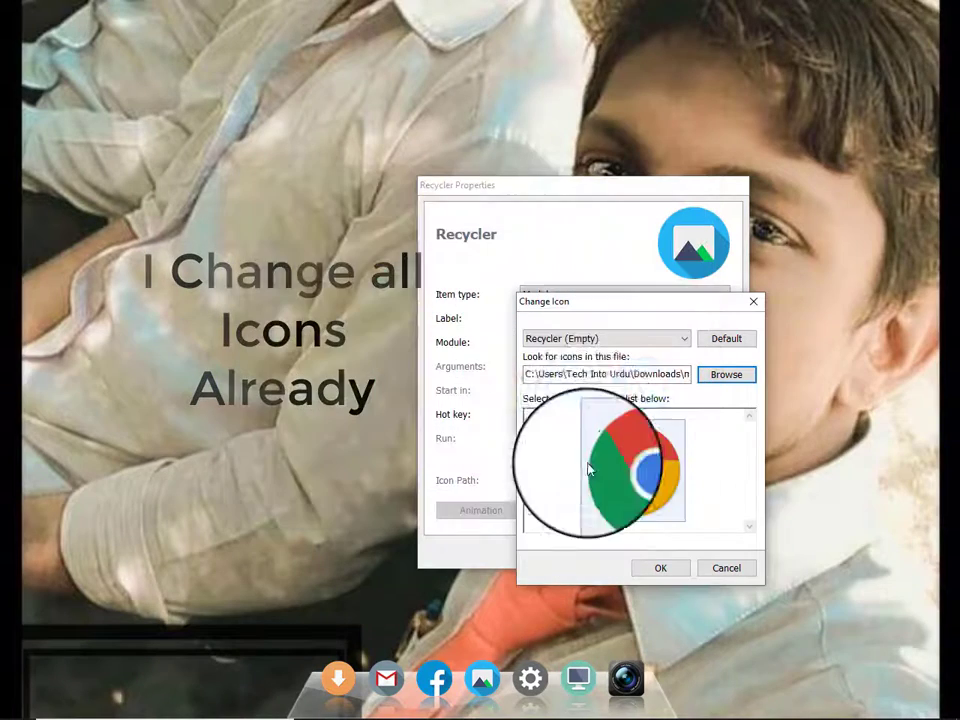
{"action": "left_click", "coordinate": [662, 570]}
Turn the item into a URL entry labelled Chrome with the google-chrome_192x192 icon and save its properties
{"action": "left_click", "coordinate": [573, 297]}
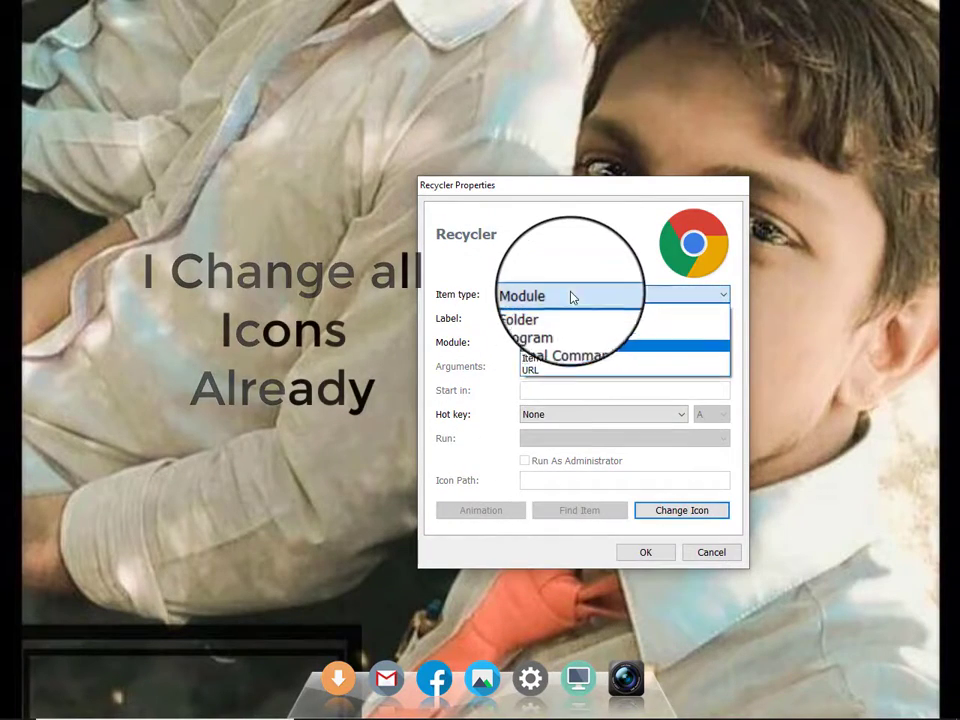
{"action": "left_click", "coordinate": [555, 377]}
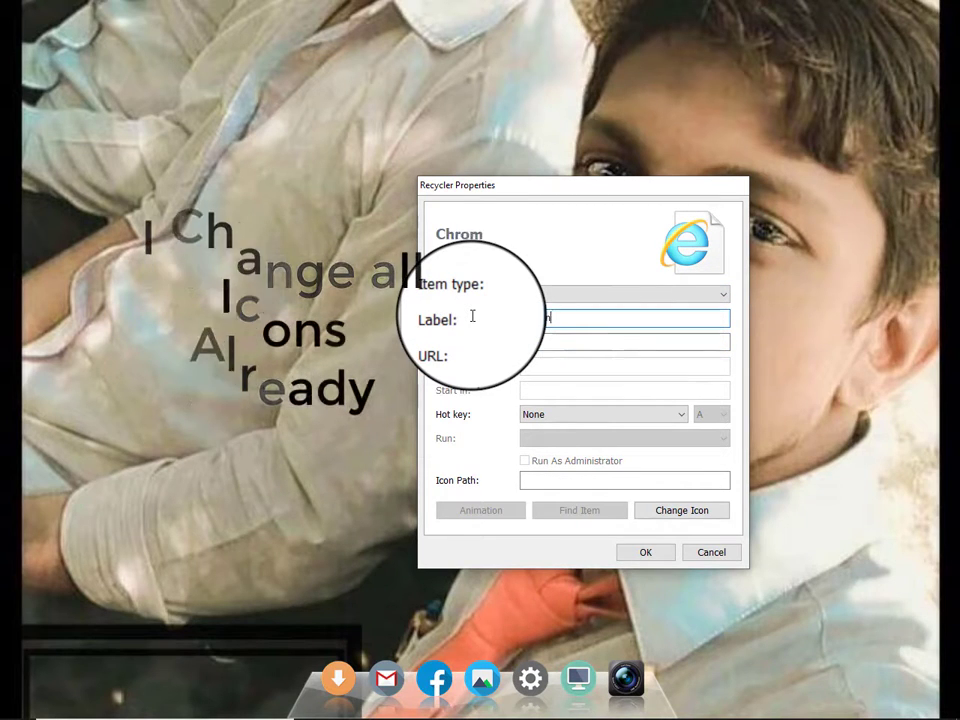
{"action": "left_click", "coordinate": [668, 513]}
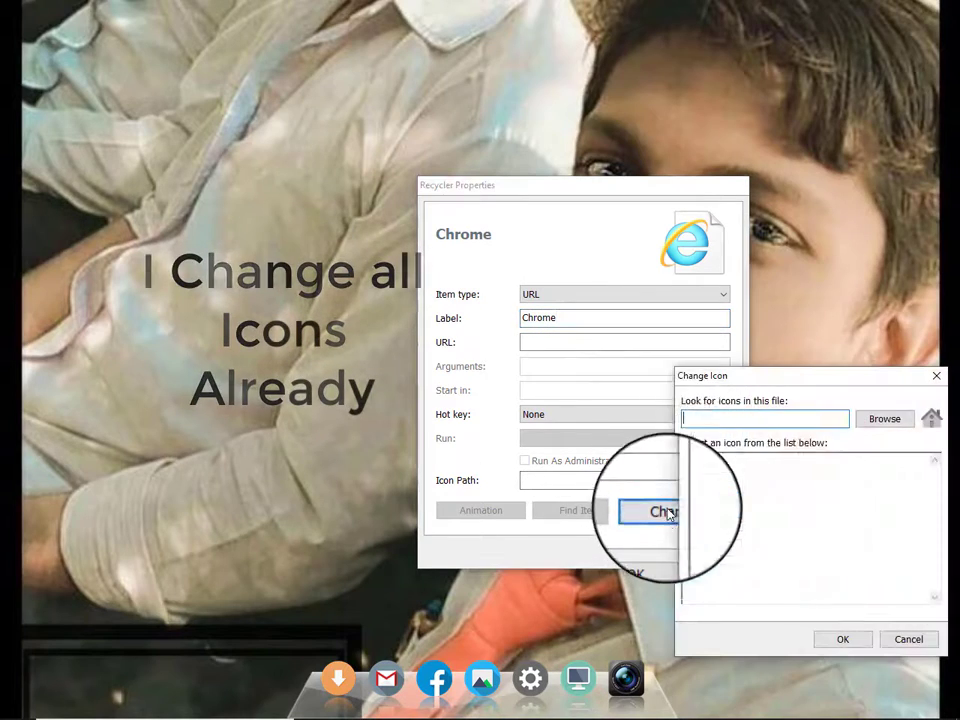
{"action": "left_click", "coordinate": [882, 420]}
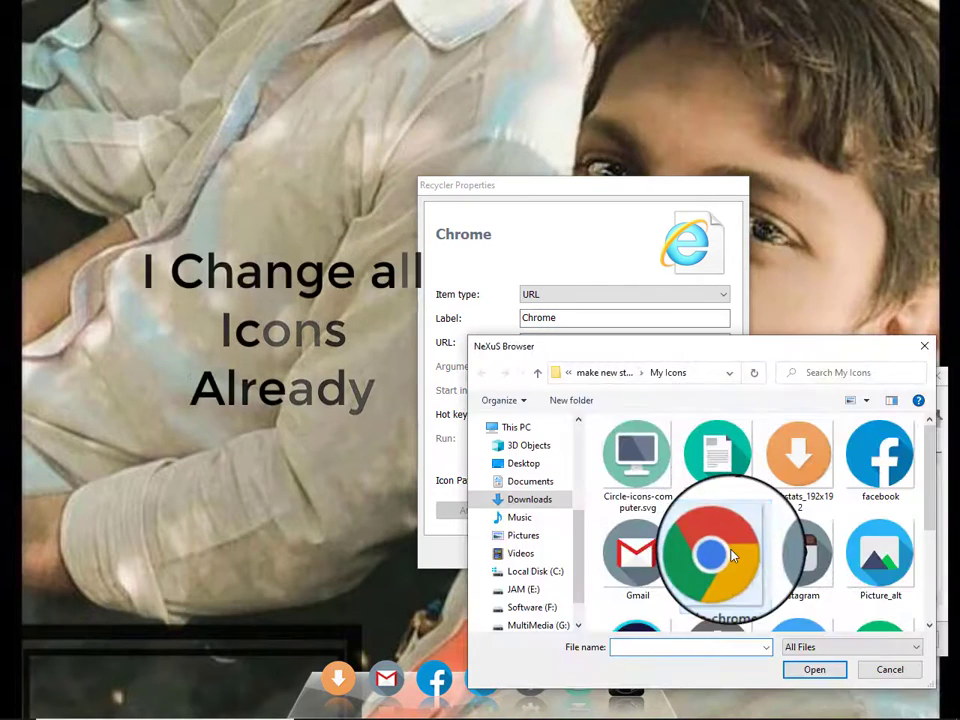
{"action": "double_click", "coordinate": [722, 556]}
{"action": "left_click", "coordinate": [842, 643]}
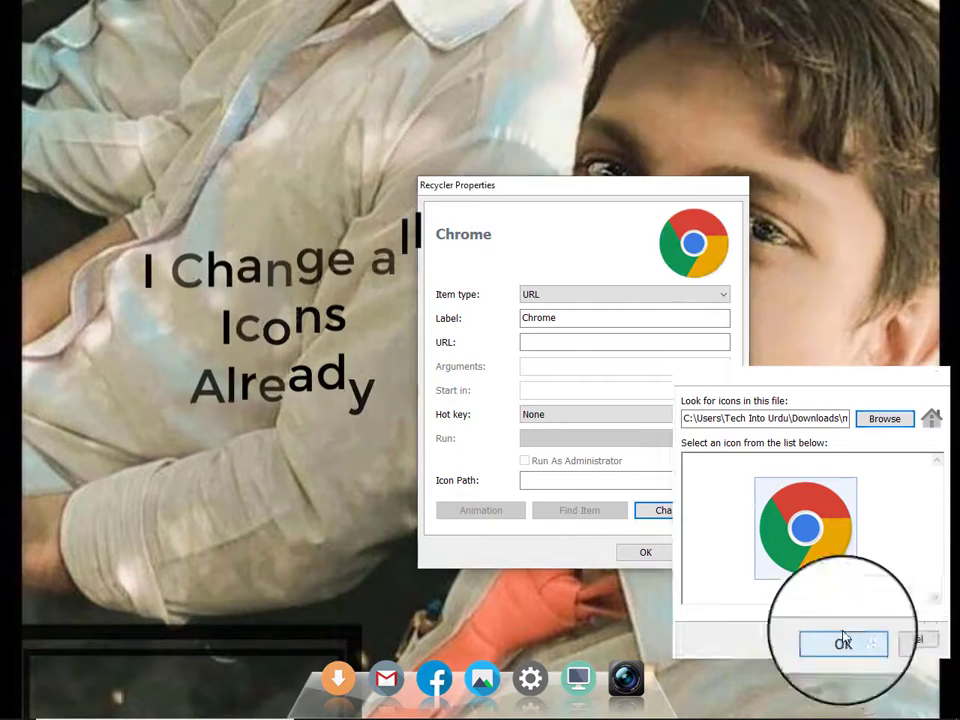
{"action": "left_click", "coordinate": [646, 552]}
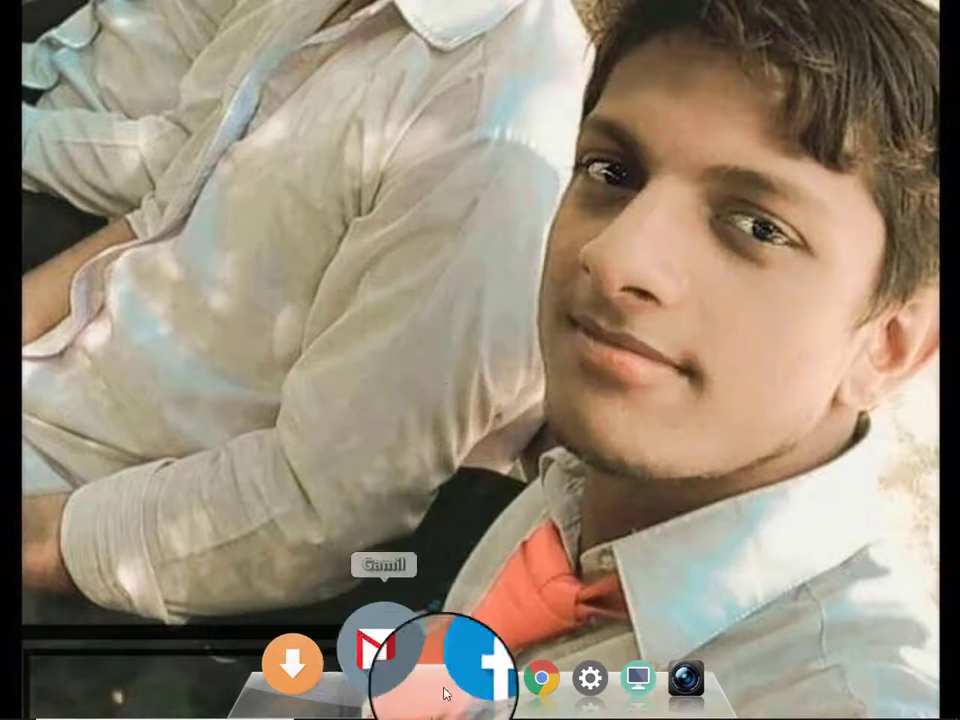
{"action": "right_click", "coordinate": [514, 400]}
{"action": "left_click", "coordinate": [562, 459]}
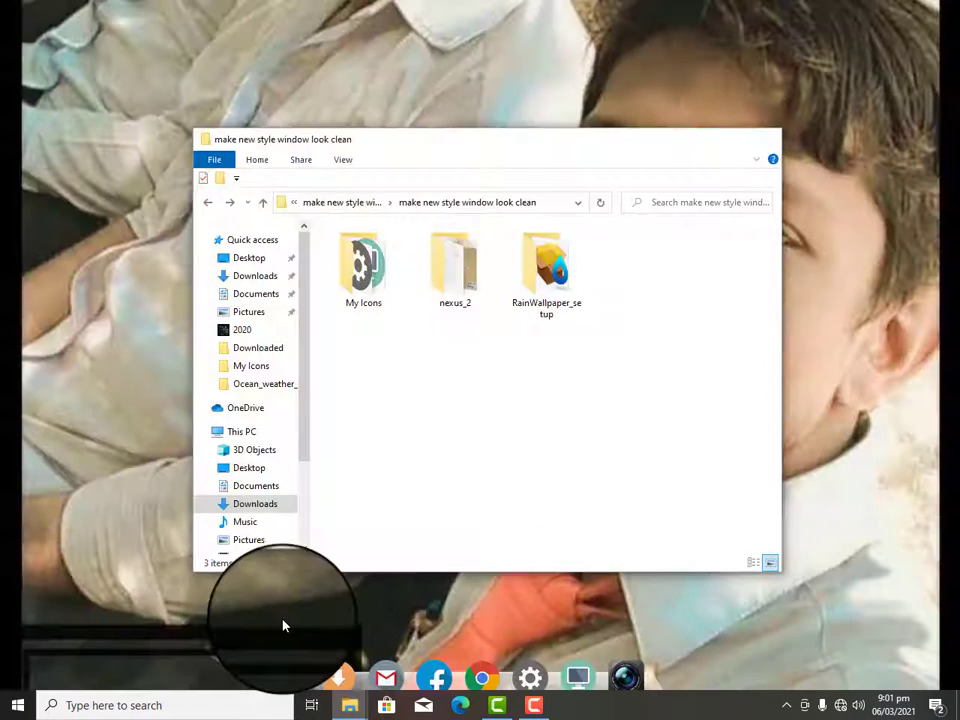
Switch to File Explorer, open the package's RainWallpaper_setup folder and launch the RainWallpaper_setup application
{"action": "left_click", "coordinate": [283, 620]}
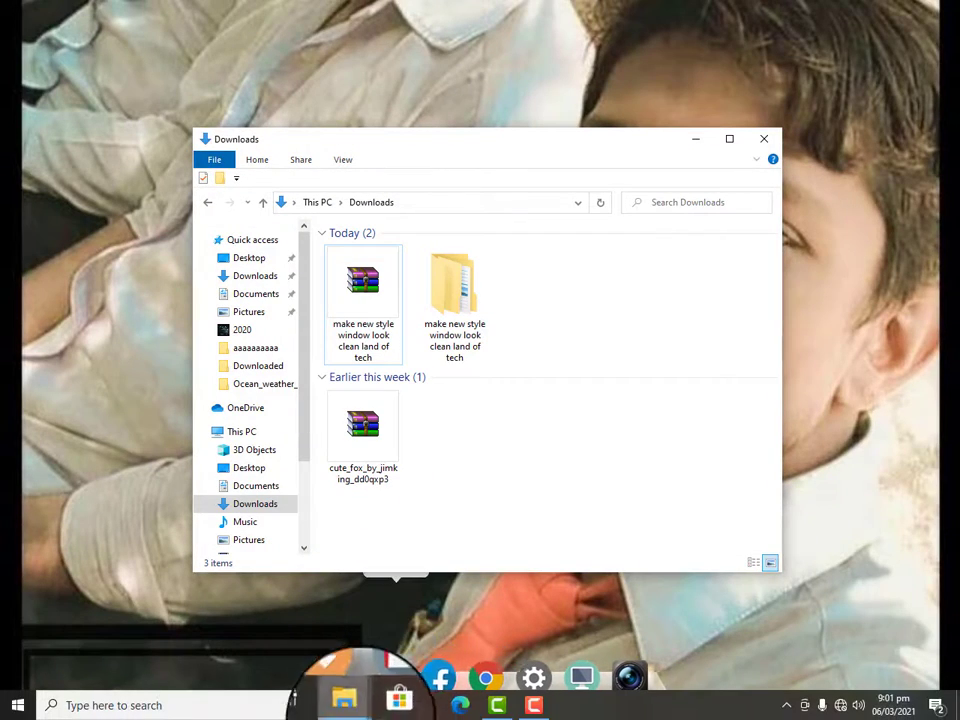
{"action": "mouse_move", "coordinate": [362, 710]}
{"action": "left_click", "coordinate": [399, 662]}
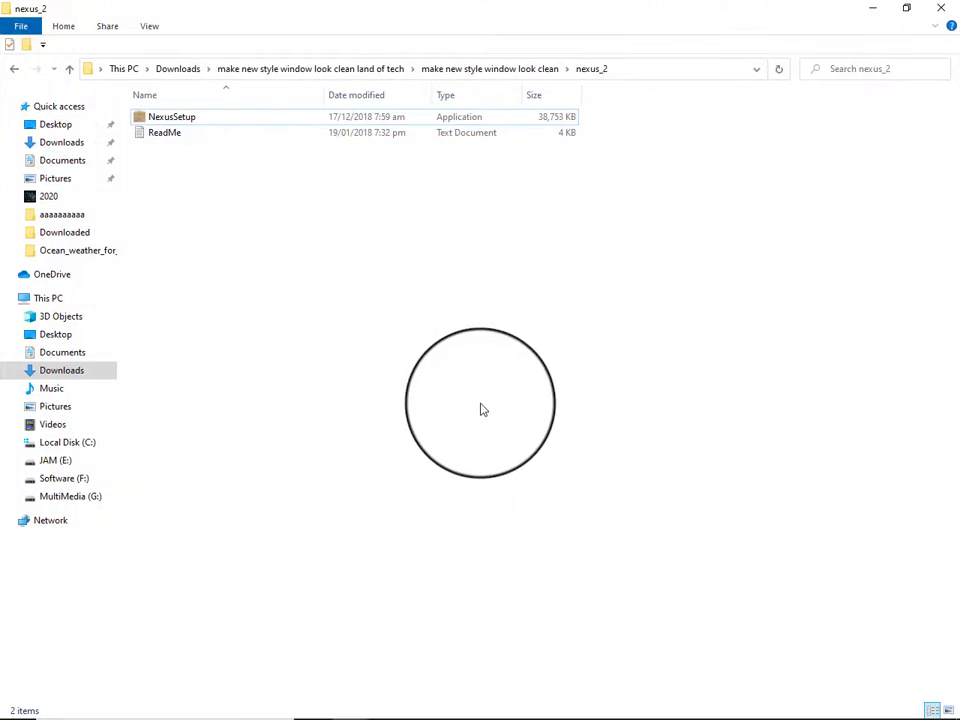
{"action": "key", "text": "alt+Up"}
{"action": "key", "text": "alt+Up"}
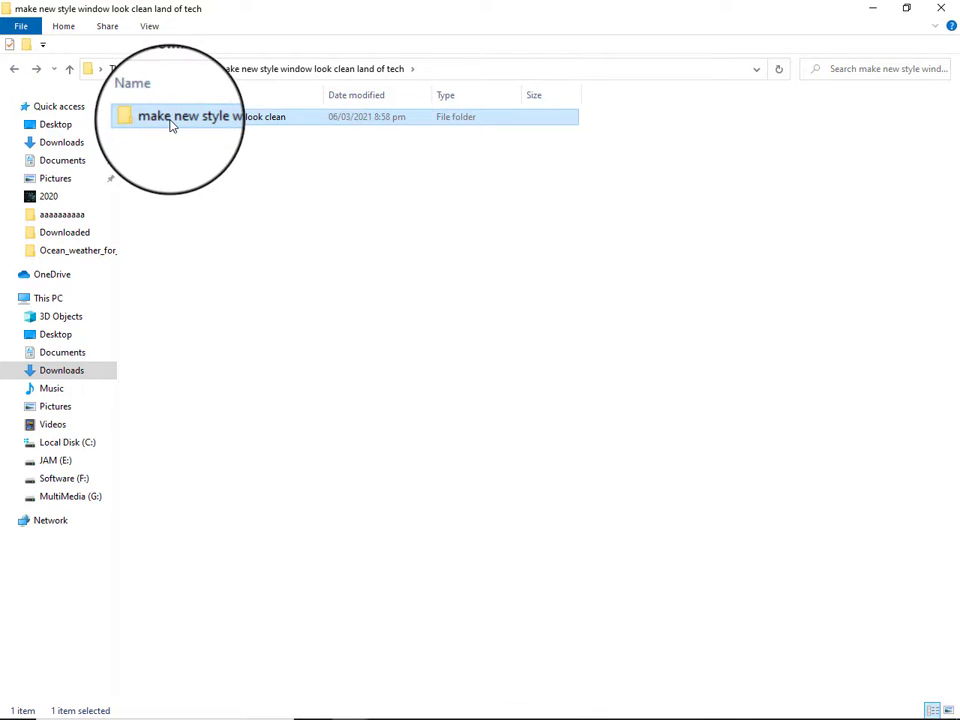
{"action": "double_click", "coordinate": [171, 120]}
{"action": "double_click", "coordinate": [337, 128]}
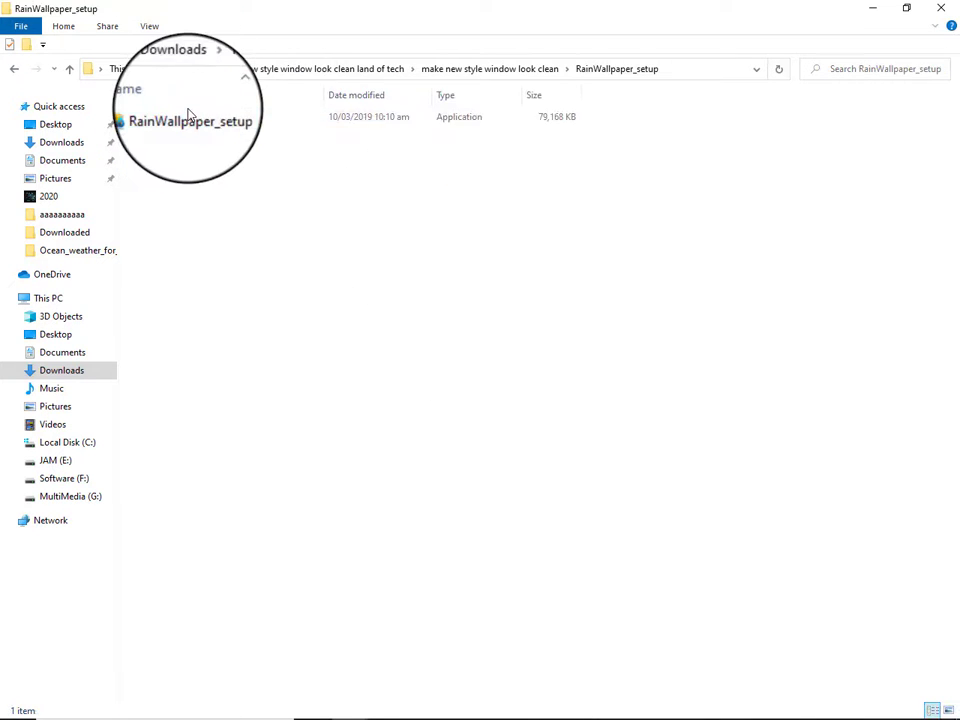
{"action": "left_click", "coordinate": [153, 119]}
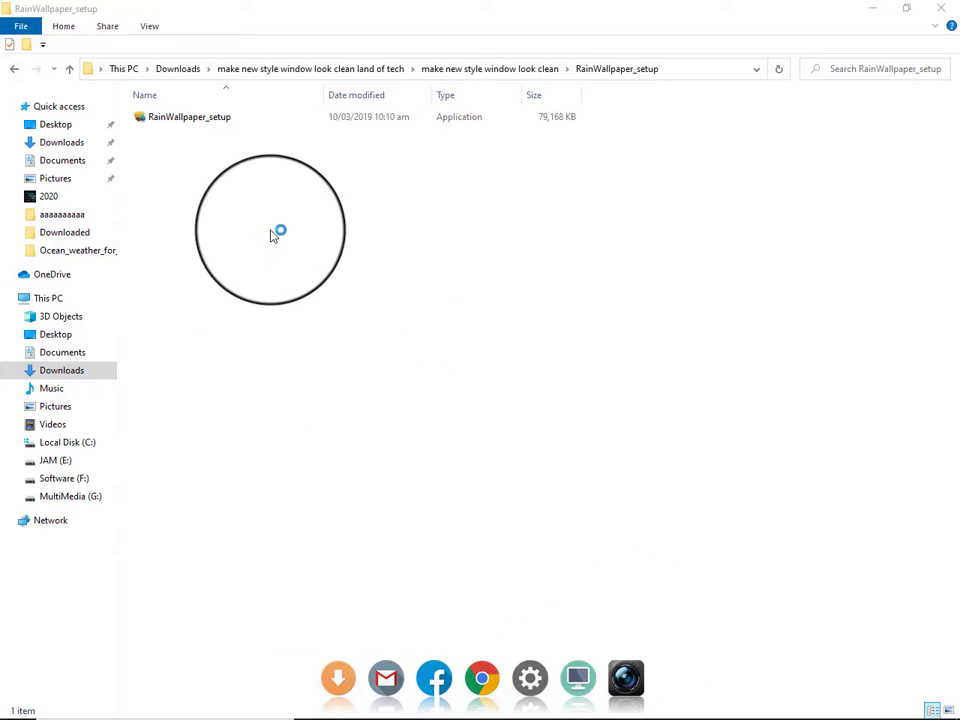
Extract the cute_fox_by_jimking_dd0qxp3 archive in Downloads into a folder of the same name and open that folder
{"action": "key", "text": "alt+Up"}
{"action": "key", "text": "alt+Up"}
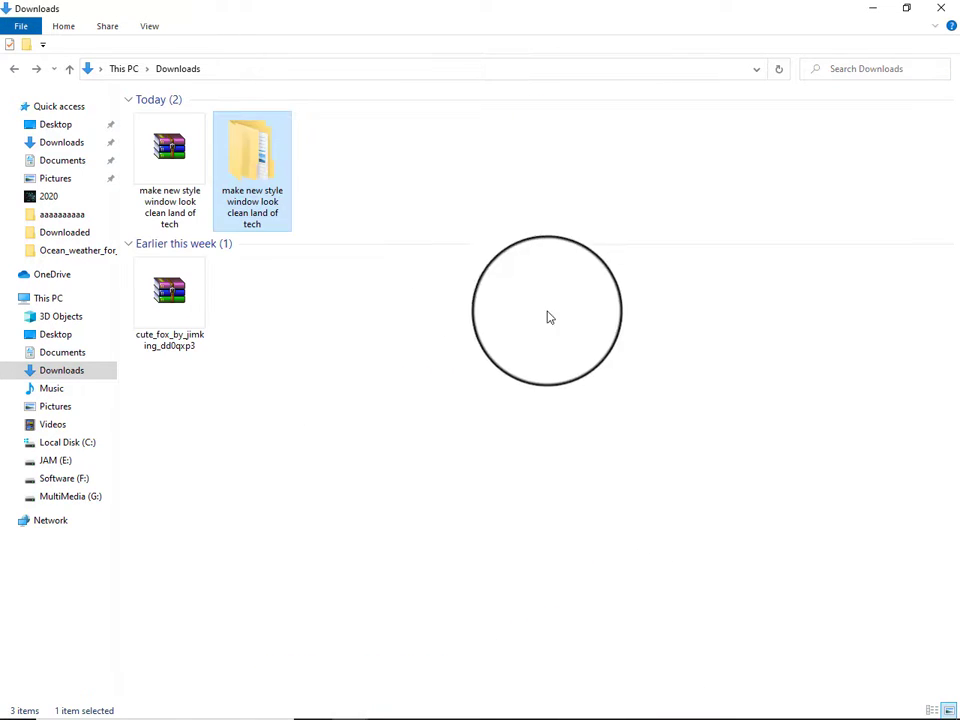
{"action": "left_click", "coordinate": [168, 300]}
{"action": "double_click", "coordinate": [165, 295]}
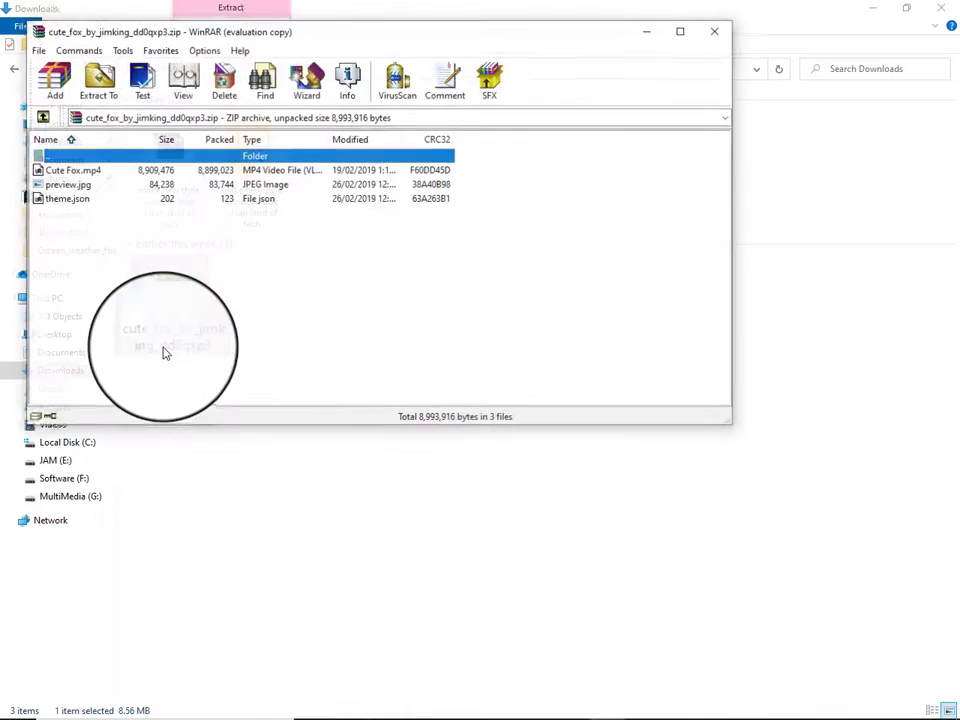
{"action": "left_click", "coordinate": [98, 80]}
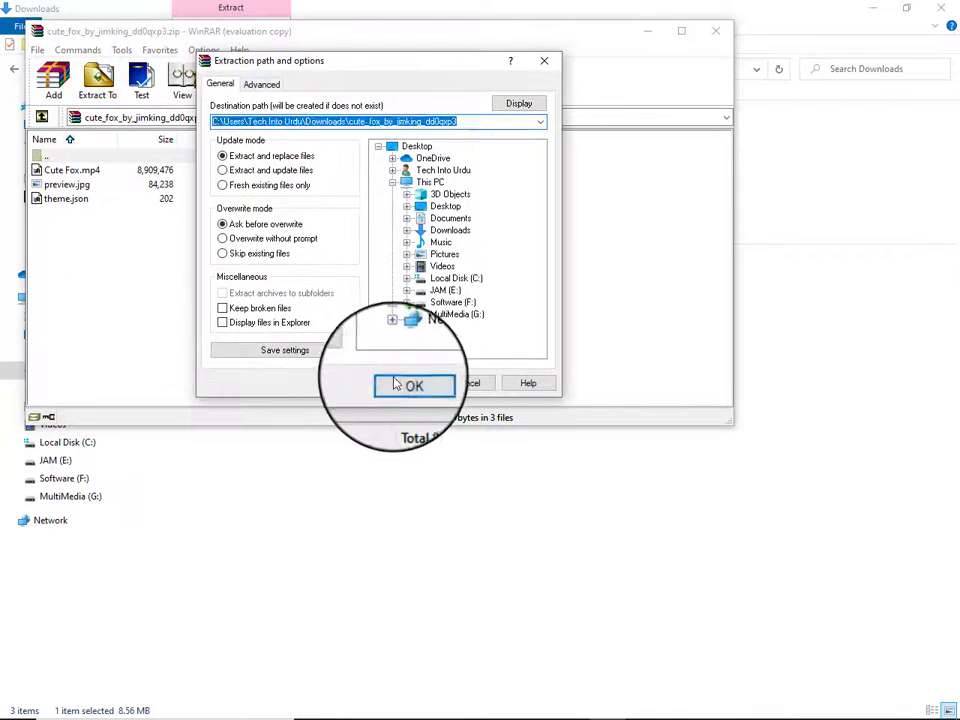
{"action": "left_click", "coordinate": [405, 378]}
{"action": "left_click", "coordinate": [719, 27]}
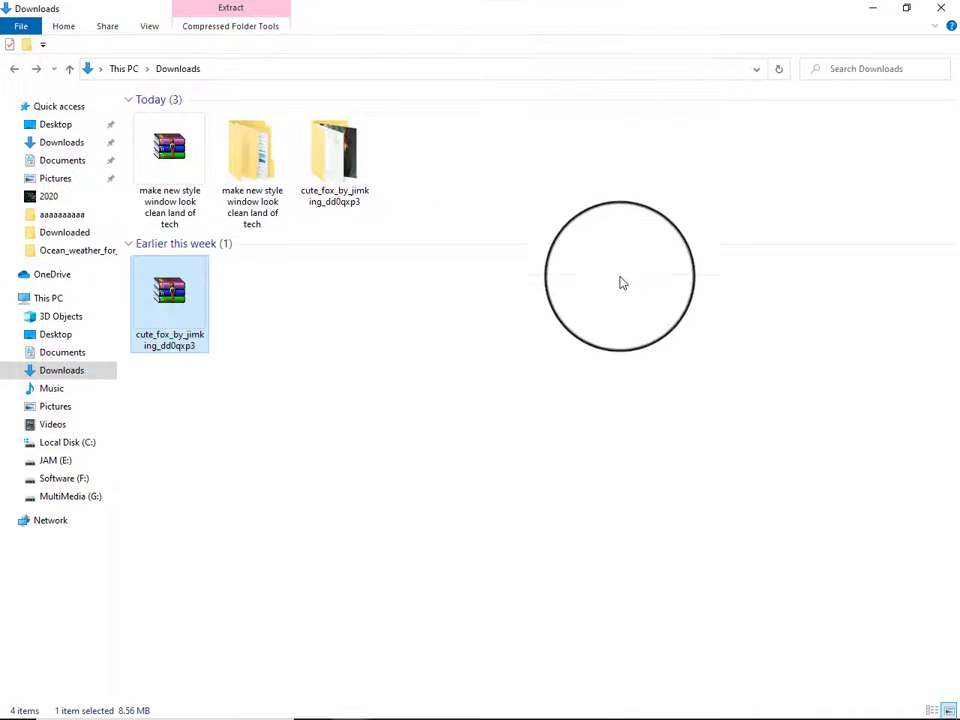
{"action": "double_click", "coordinate": [325, 175]}
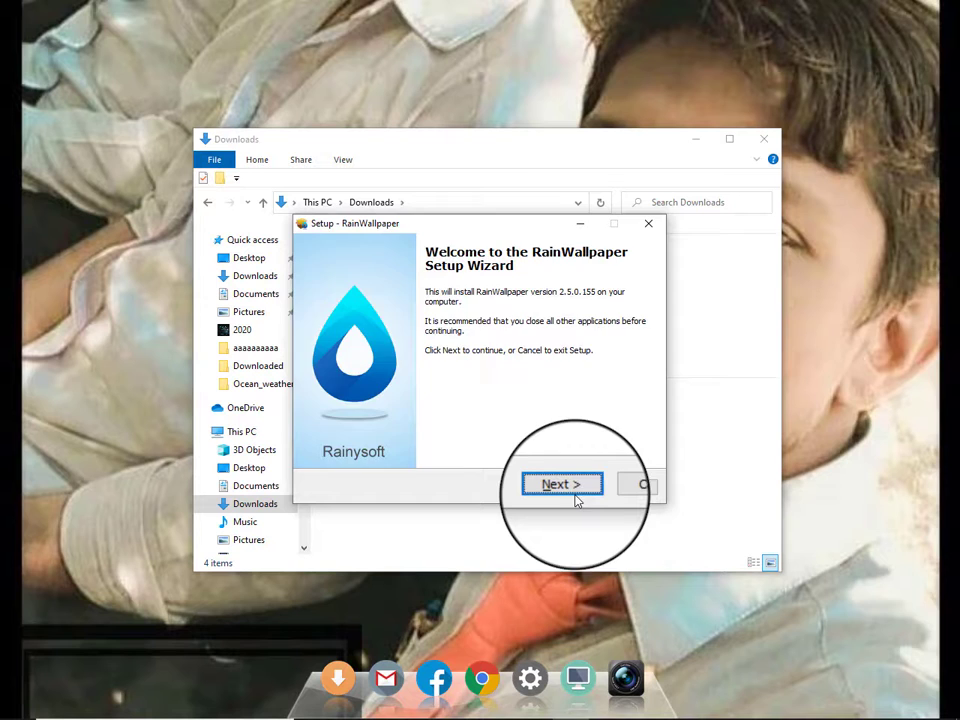
Start installing RainWallpaper into C:\Program Files (x86)\RainWallpaper
{"action": "left_click", "coordinate": [575, 496]}
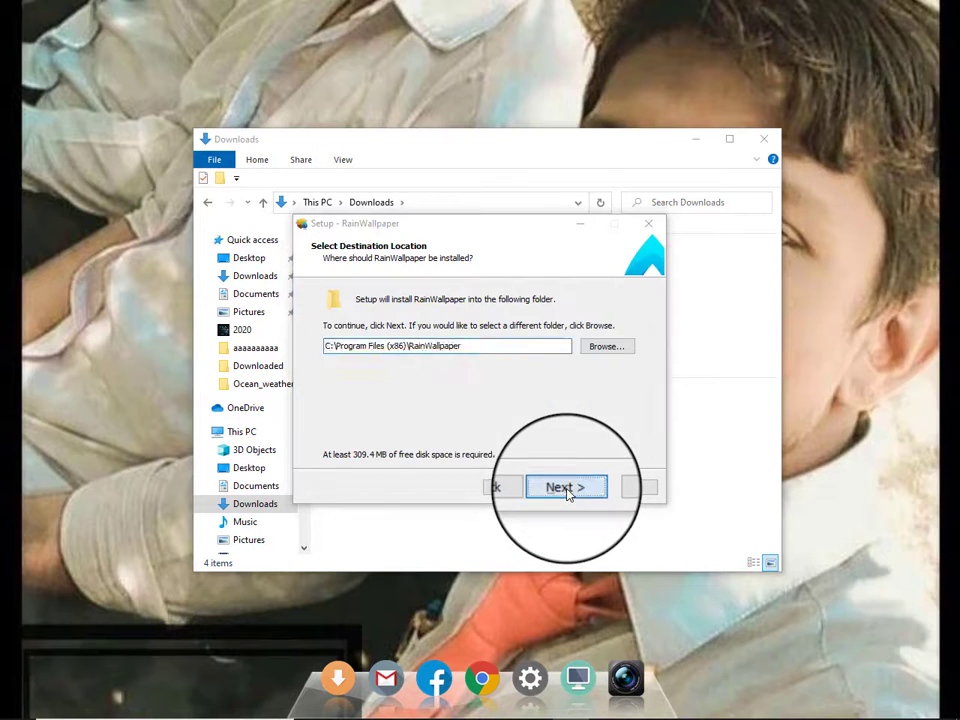
{"action": "left_click", "coordinate": [563, 487]}
{"action": "left_click", "coordinate": [551, 437]}
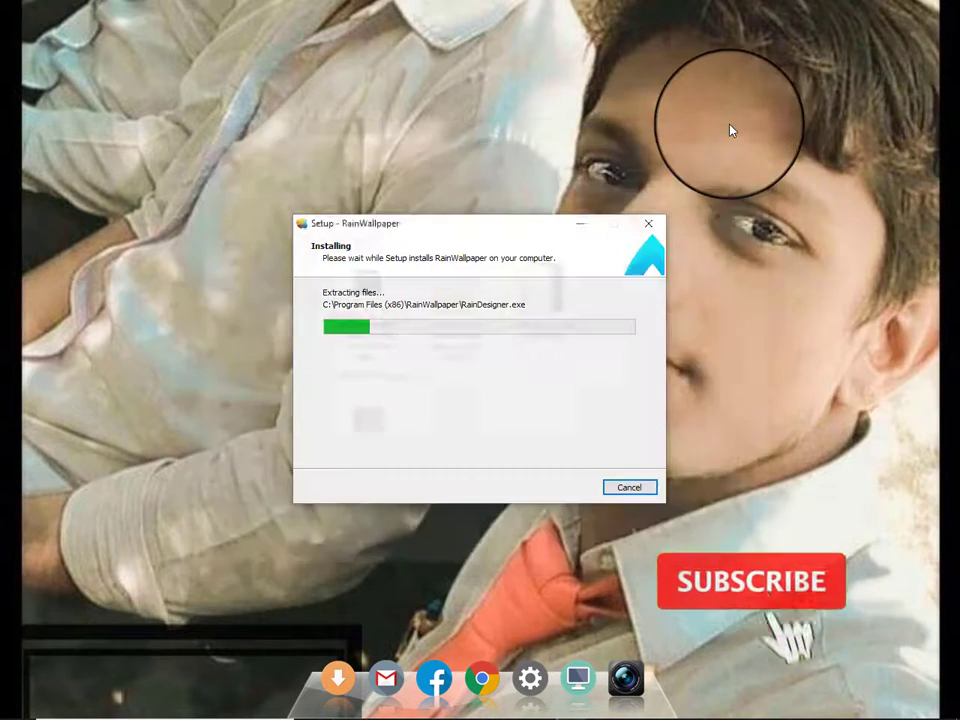
{"action": "right_click", "coordinate": [722, 113]}
{"action": "left_click", "coordinate": [758, 177]}
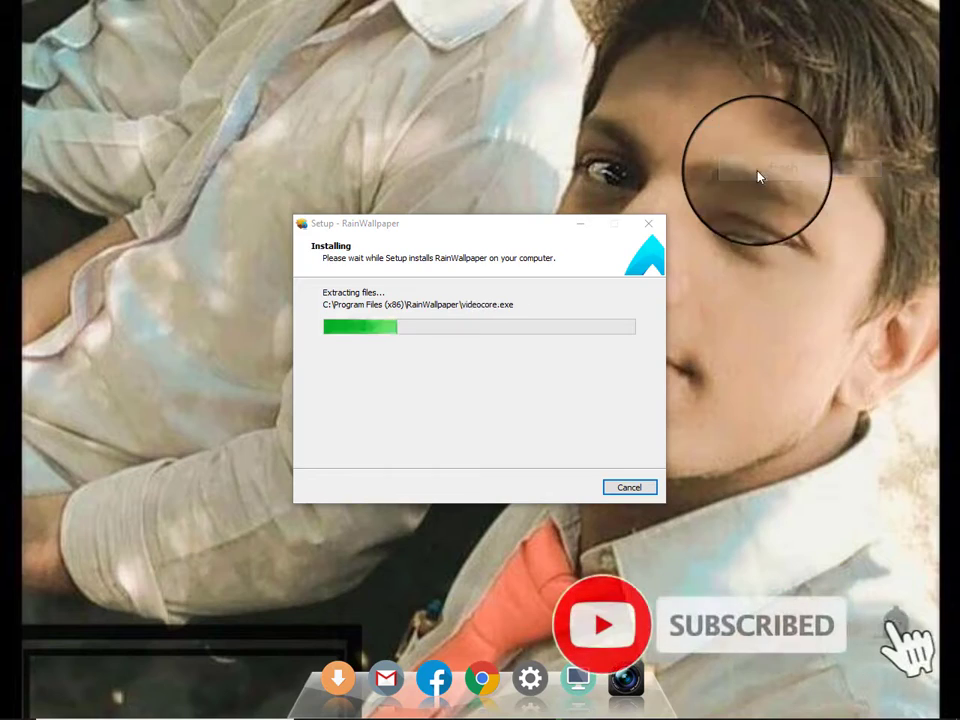
{"action": "right_click", "coordinate": [758, 174]}
{"action": "left_click", "coordinate": [793, 208]}
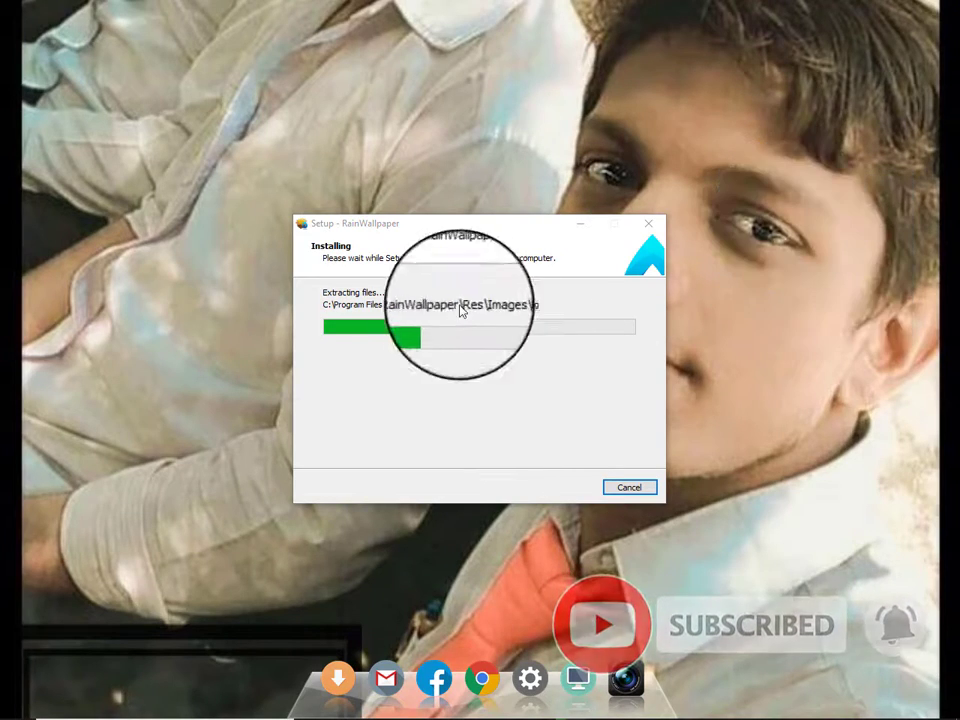
{"action": "left_click_drag", "start_coordinate": [431, 223], "coordinate": [368, 176]}
{"action": "left_click_drag", "start_coordinate": [487, 169], "coordinate": [570, 147]}
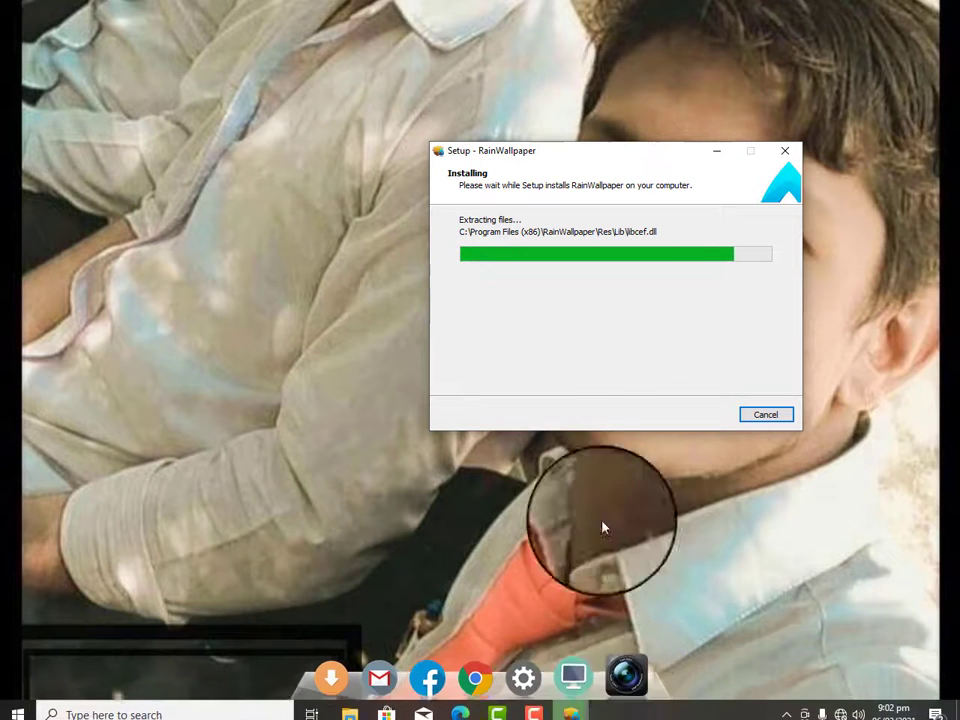
{"action": "right_click", "coordinate": [366, 236]}
{"action": "left_click", "coordinate": [411, 293]}
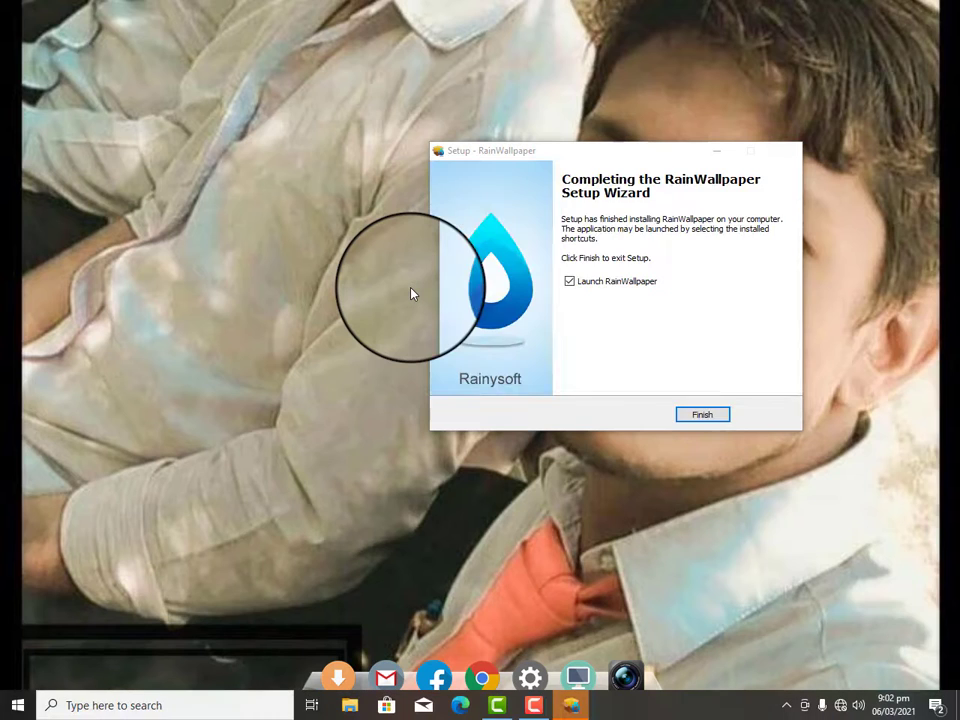
Finish the RainWallpaper setup with the application launched and open the current deer wallpaper for editing
{"action": "left_click", "coordinate": [700, 418]}
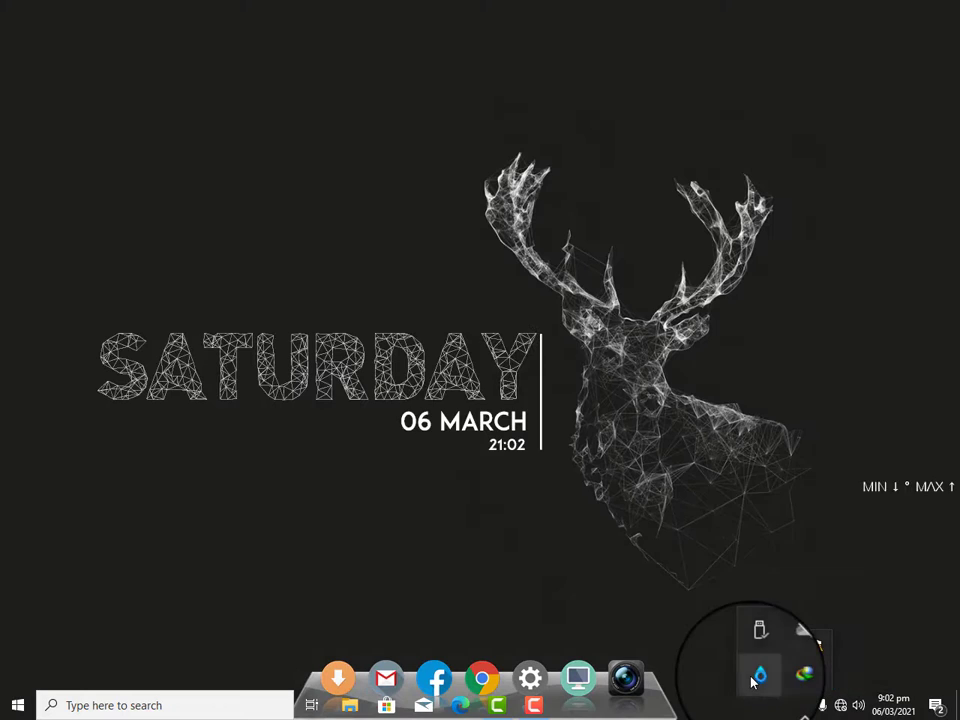
{"action": "right_click", "coordinate": [743, 670]}
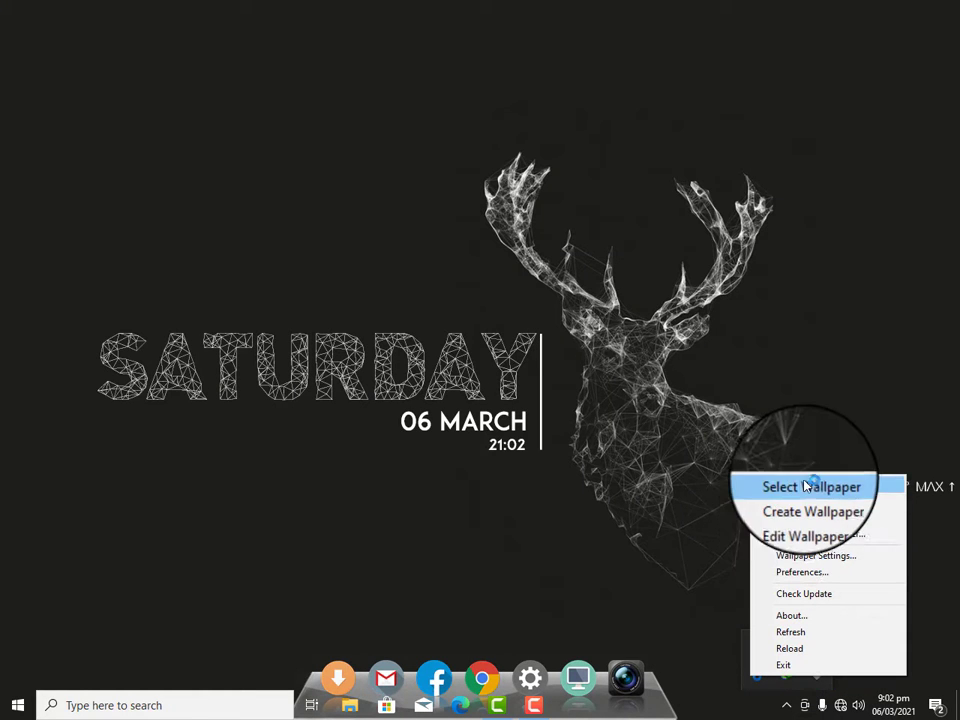
{"action": "left_click", "coordinate": [774, 486]}
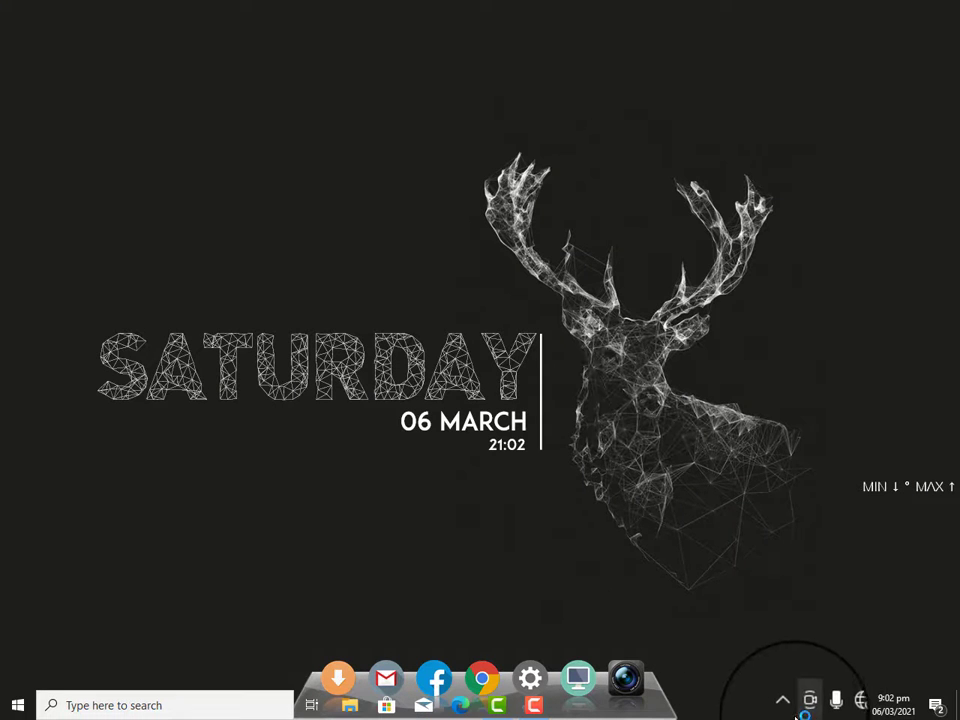
{"action": "right_click", "coordinate": [758, 677]}
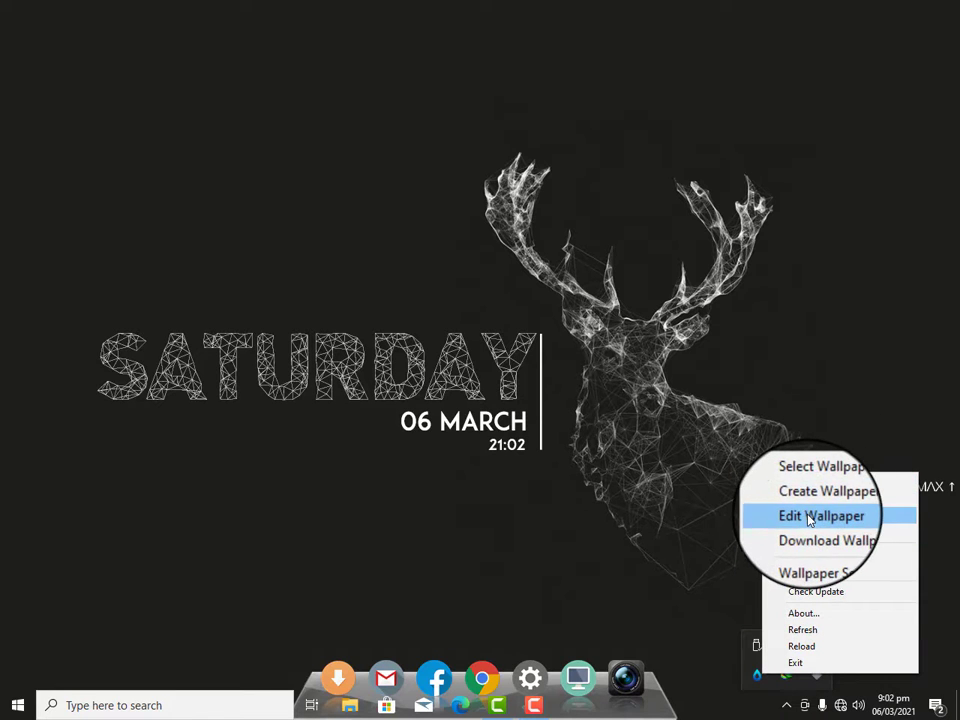
{"action": "left_click", "coordinate": [818, 517]}
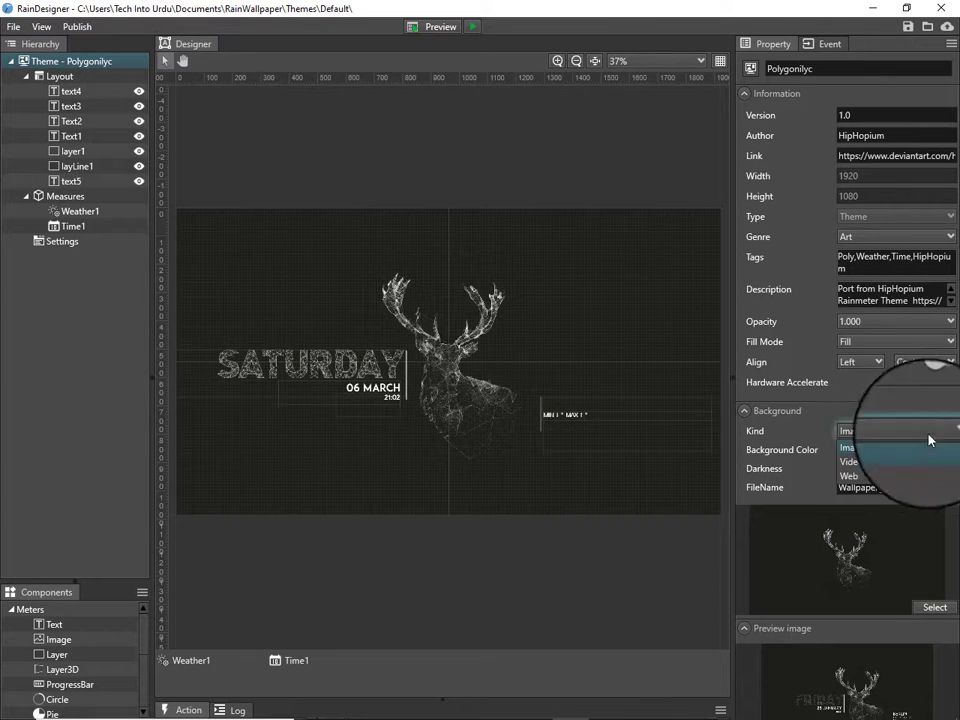
Set the theme's background kind to Video and use Cute Fox from the extracted cute fox folder in Downloads, accepting its preview frame
{"action": "left_click", "coordinate": [882, 462]}
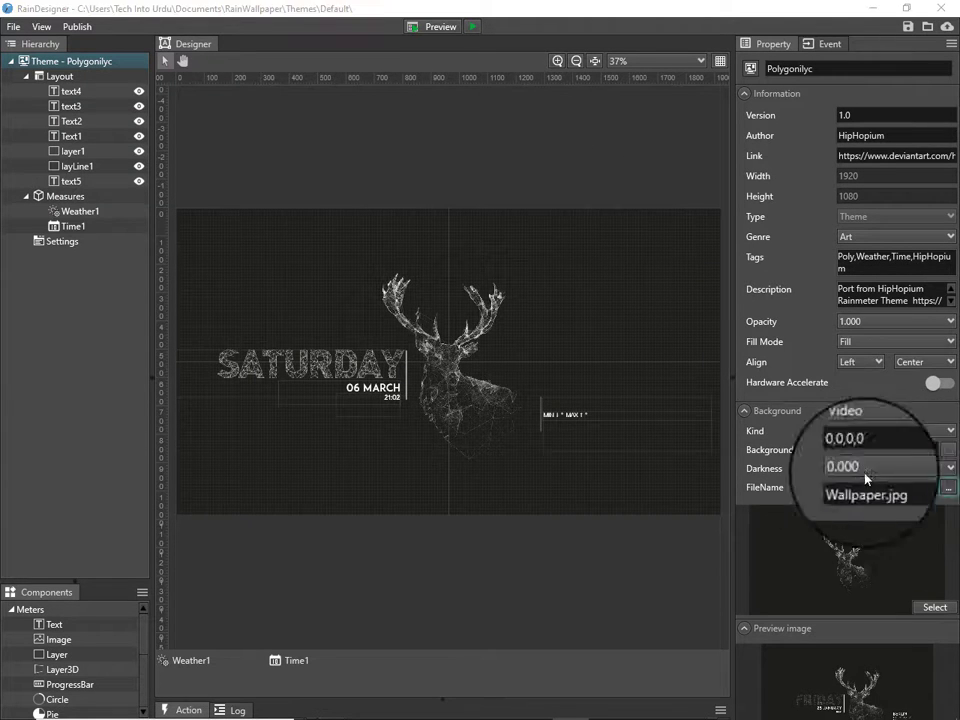
{"action": "left_click", "coordinate": [947, 487]}
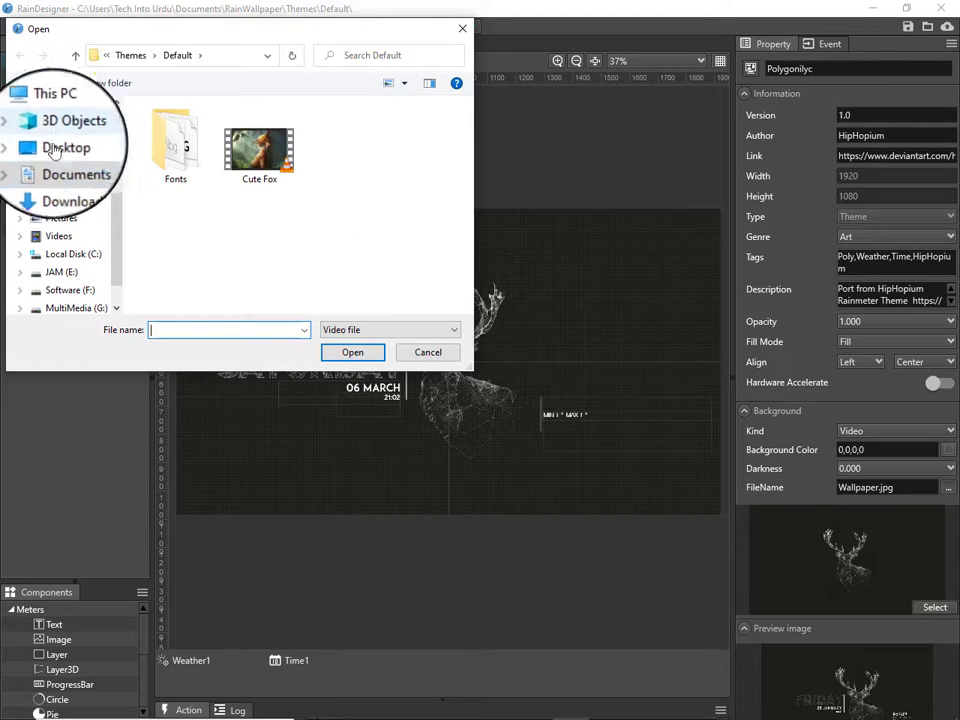
{"action": "scroll", "coordinate": [54, 196], "scroll_direction": "up", "scroll_amount": 2}
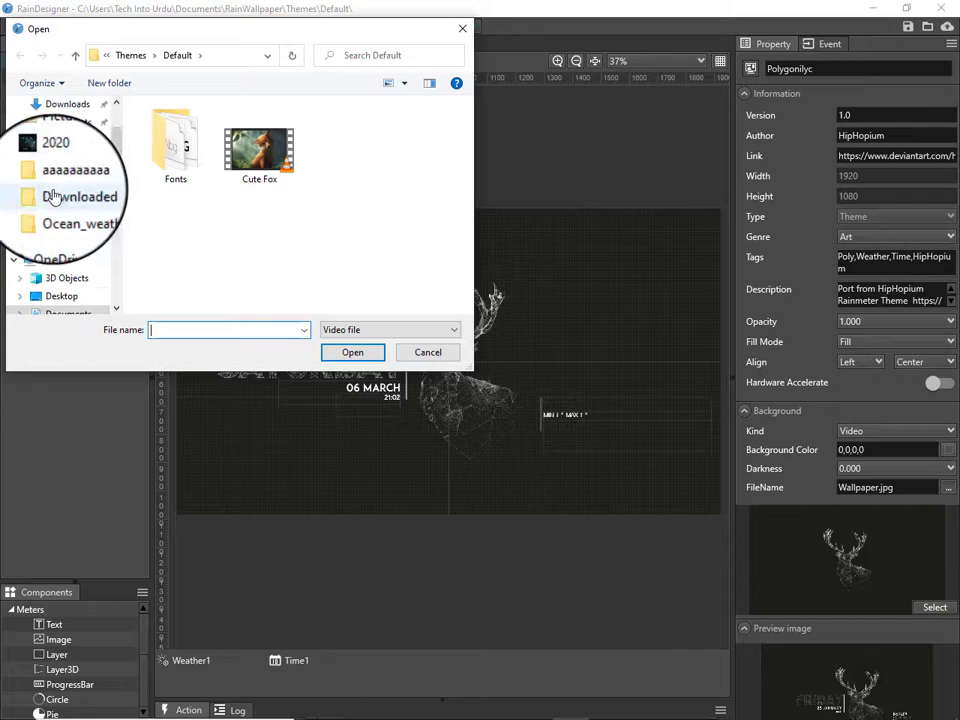
{"action": "scroll", "coordinate": [62, 140], "scroll_direction": "up", "scroll_amount": 1}
{"action": "left_click", "coordinate": [65, 152]}
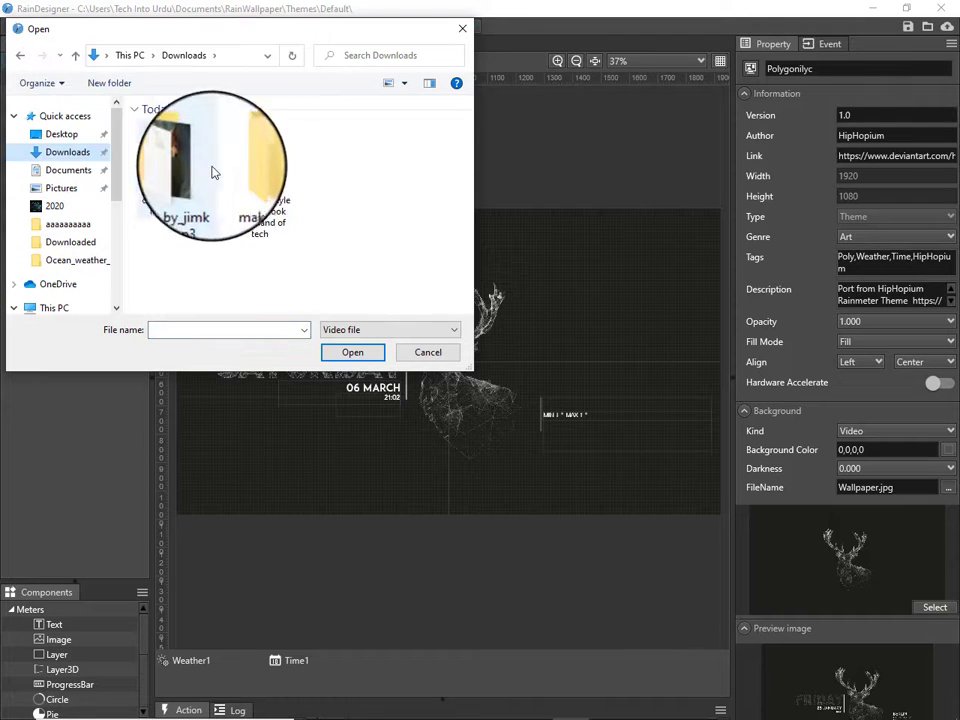
{"action": "double_click", "coordinate": [262, 165]}
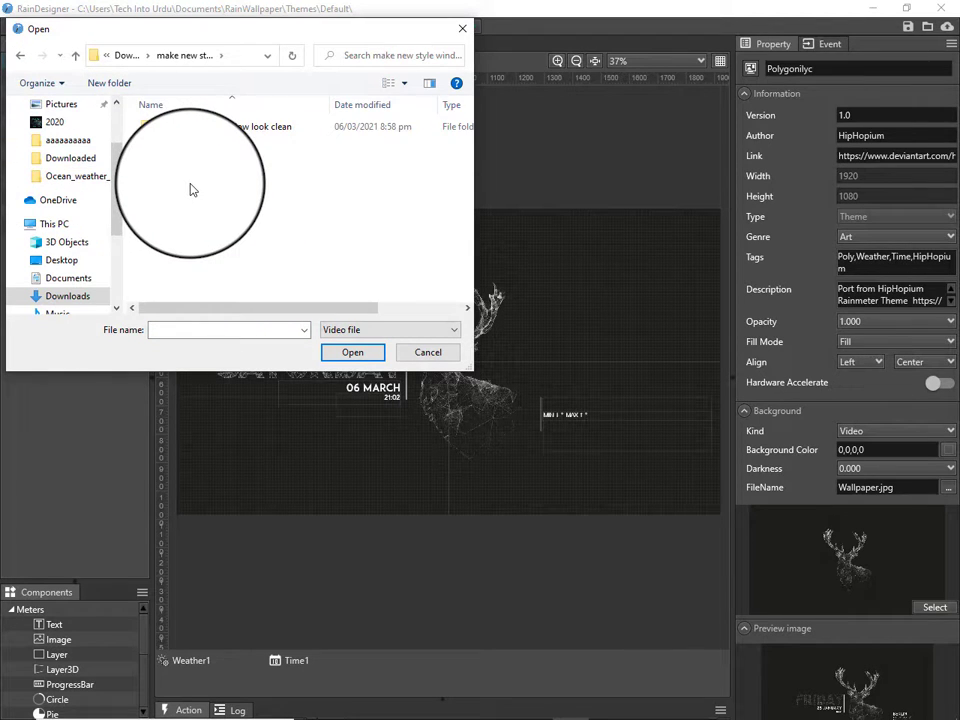
{"action": "key", "text": "alt+Left"}
{"action": "double_click", "coordinate": [158, 176]}
{"action": "double_click", "coordinate": [156, 150]}
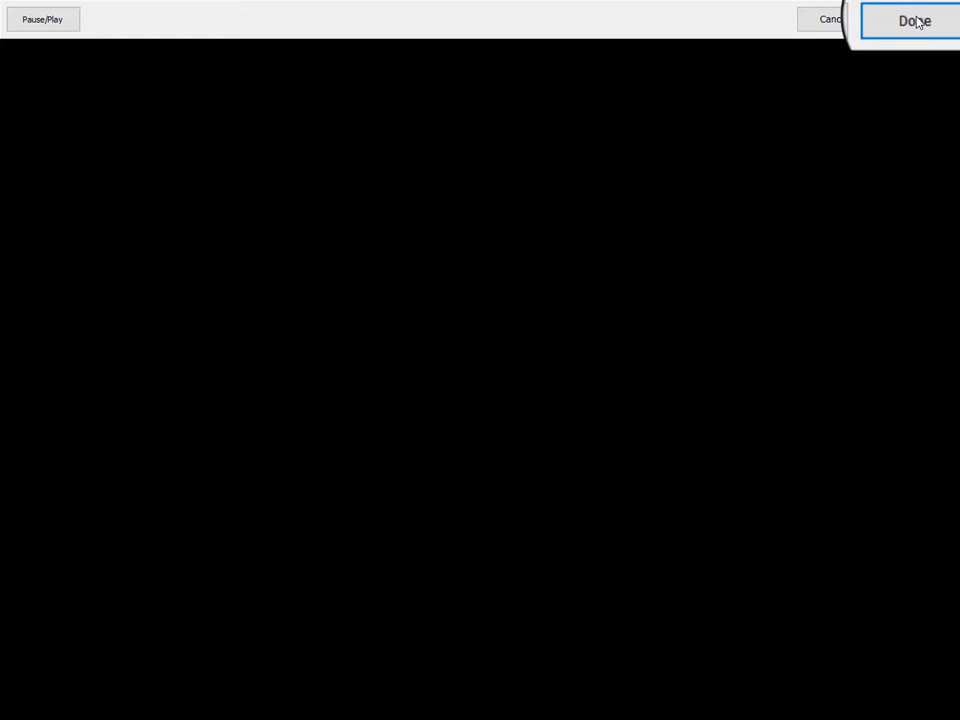
{"action": "left_click", "coordinate": [913, 20]}
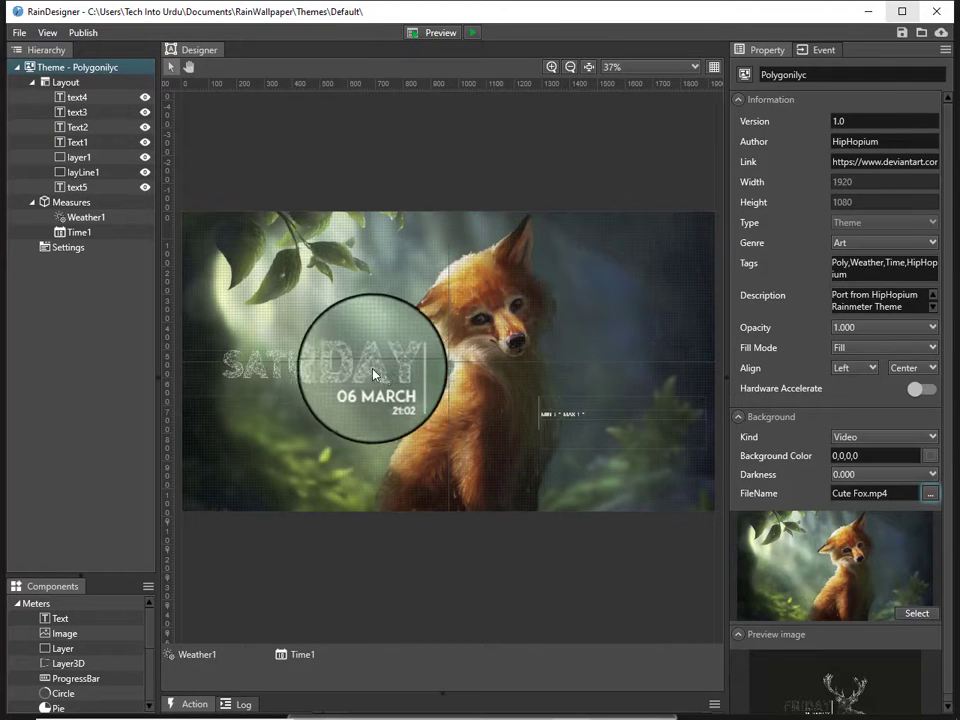
Move the weekday text to about left 10, top 450 and reposition the date and time texts beneath it
{"action": "mouse_move", "coordinate": [374, 374]}
{"action": "left_mouse_down"}
{"action": "mouse_move", "coordinate": [372, 345]}
{"action": "mouse_move", "coordinate": [396, 338]}
{"action": "mouse_move", "coordinate": [407, 360]}
{"action": "mouse_move", "coordinate": [392, 376]}
{"action": "left_mouse_up"}
{"action": "left_click", "coordinate": [354, 400]}
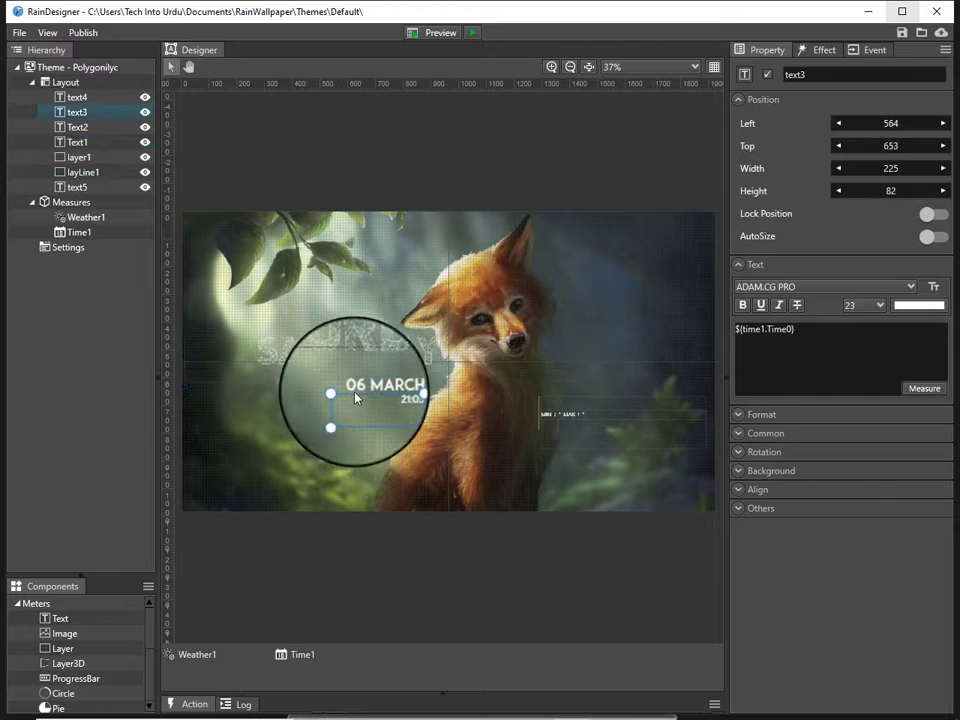
{"action": "left_click", "coordinate": [369, 394]}
{"action": "left_click_drag", "start_coordinate": [369, 394], "coordinate": [420, 390]}
{"action": "left_click", "coordinate": [446, 479]}
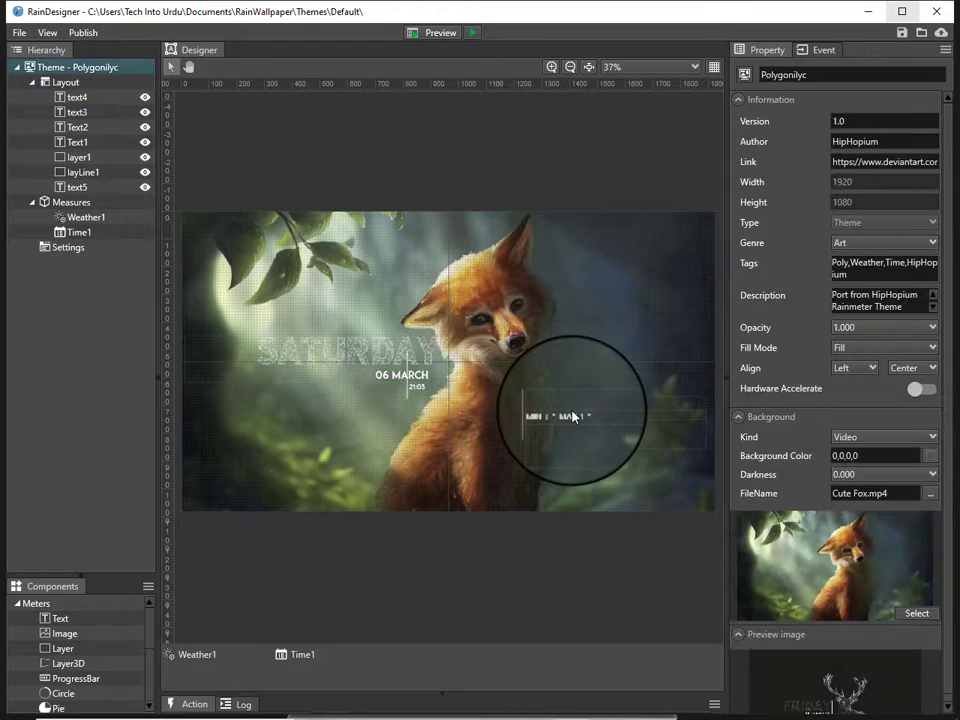
{"action": "left_click", "coordinate": [585, 401]}
{"action": "left_click", "coordinate": [680, 362]}
{"action": "left_click", "coordinate": [589, 67]}
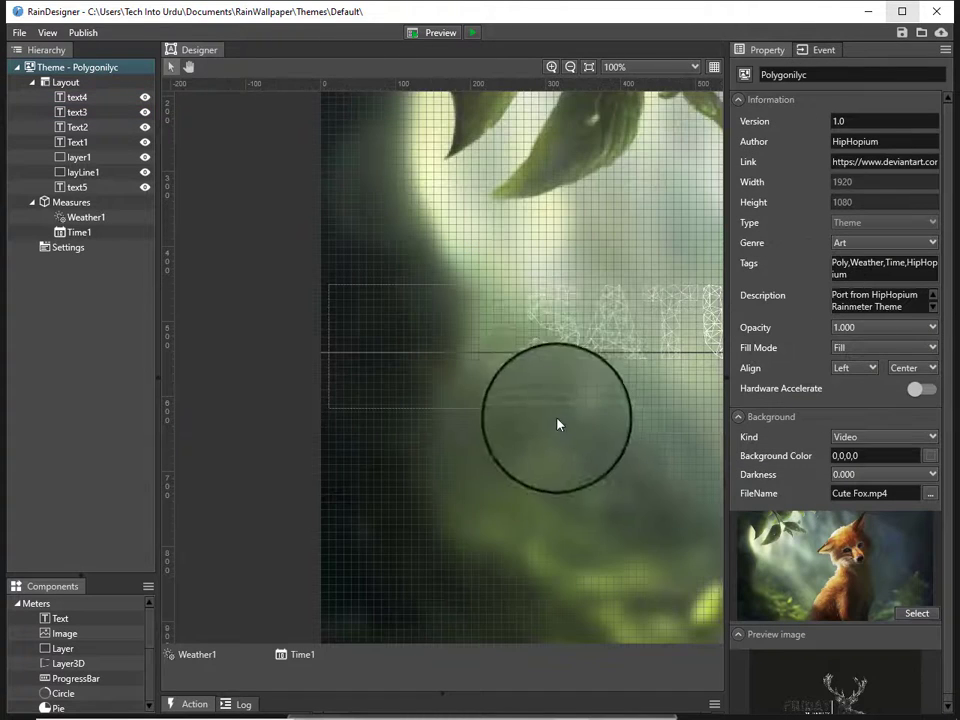
{"action": "double_click", "coordinate": [563, 362]}
{"action": "left_click", "coordinate": [561, 326]}
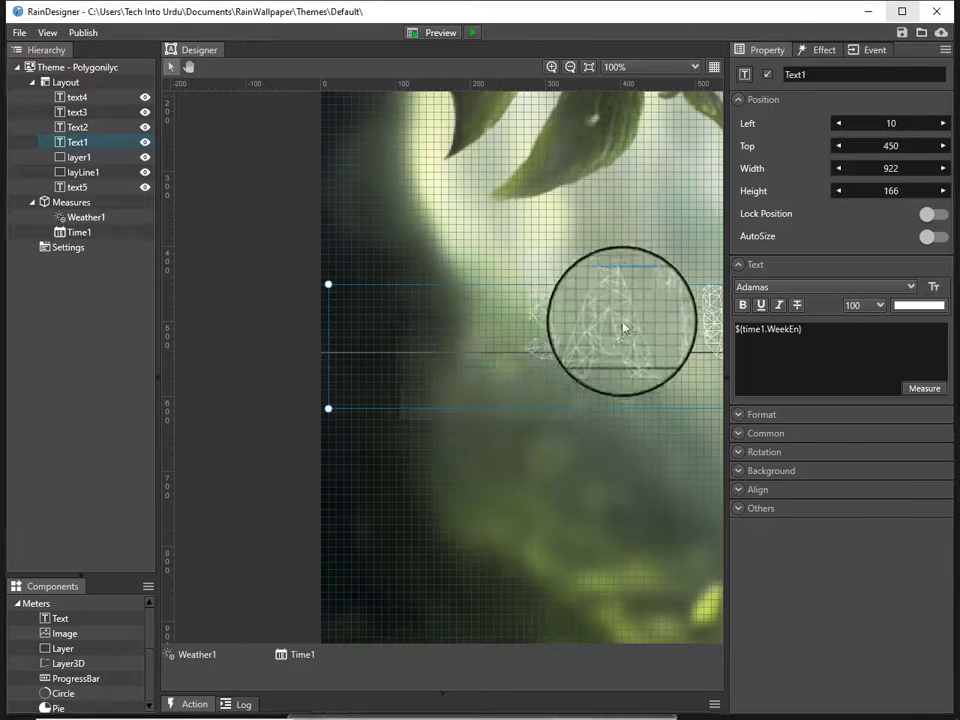
Replace the displayed text of the city name element text4 with Land of Tech
{"action": "left_click", "coordinate": [656, 67]}
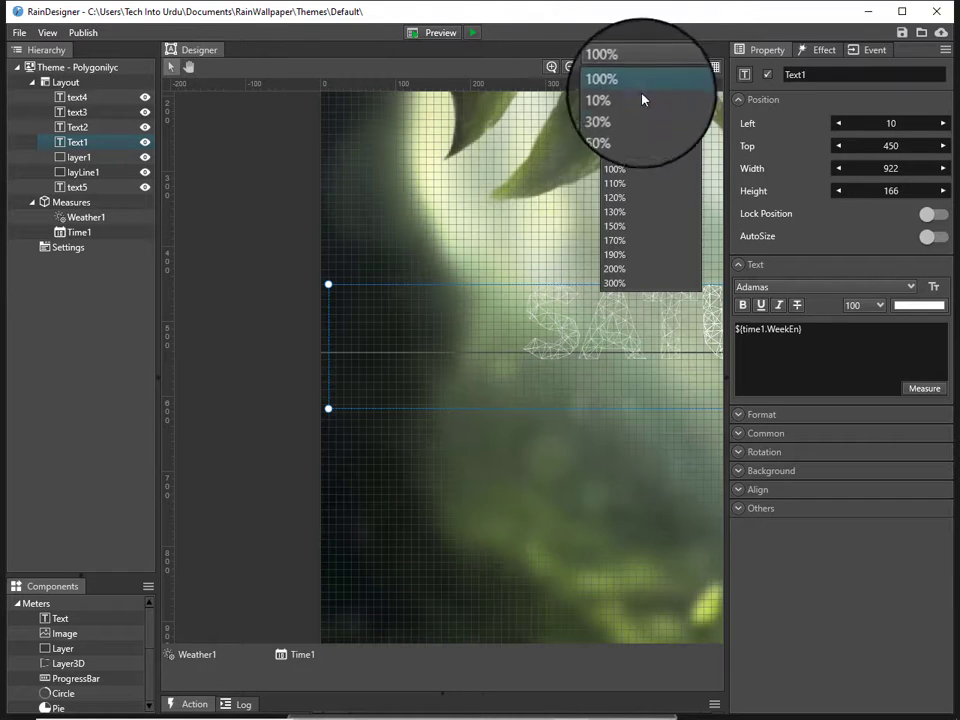
{"action": "left_click", "coordinate": [637, 116]}
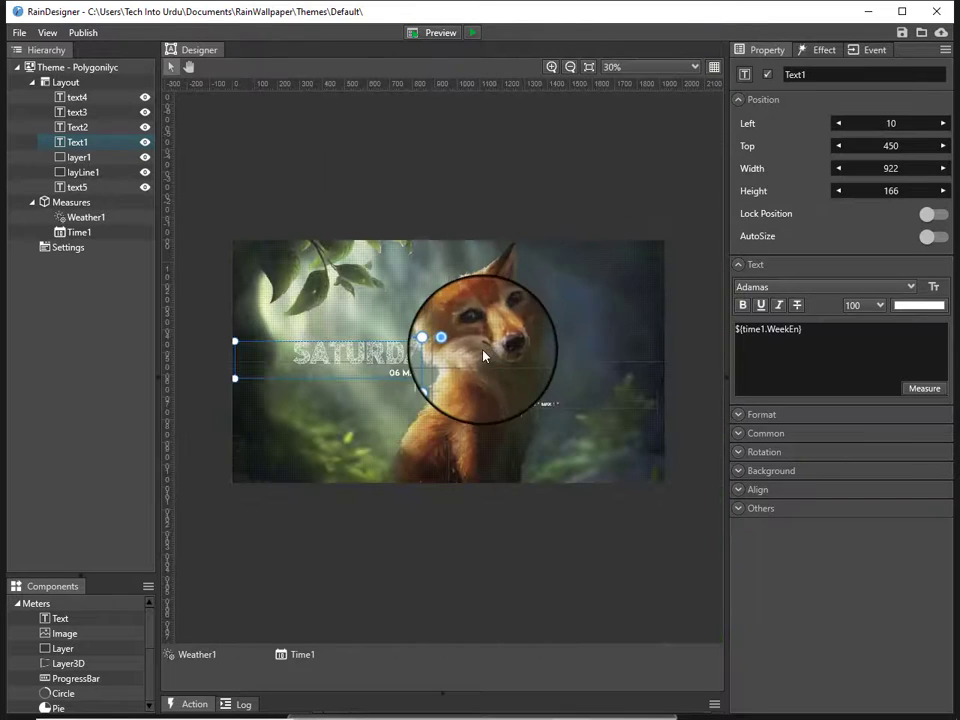
{"action": "left_click", "coordinate": [537, 407]}
{"action": "double_click", "coordinate": [570, 401]}
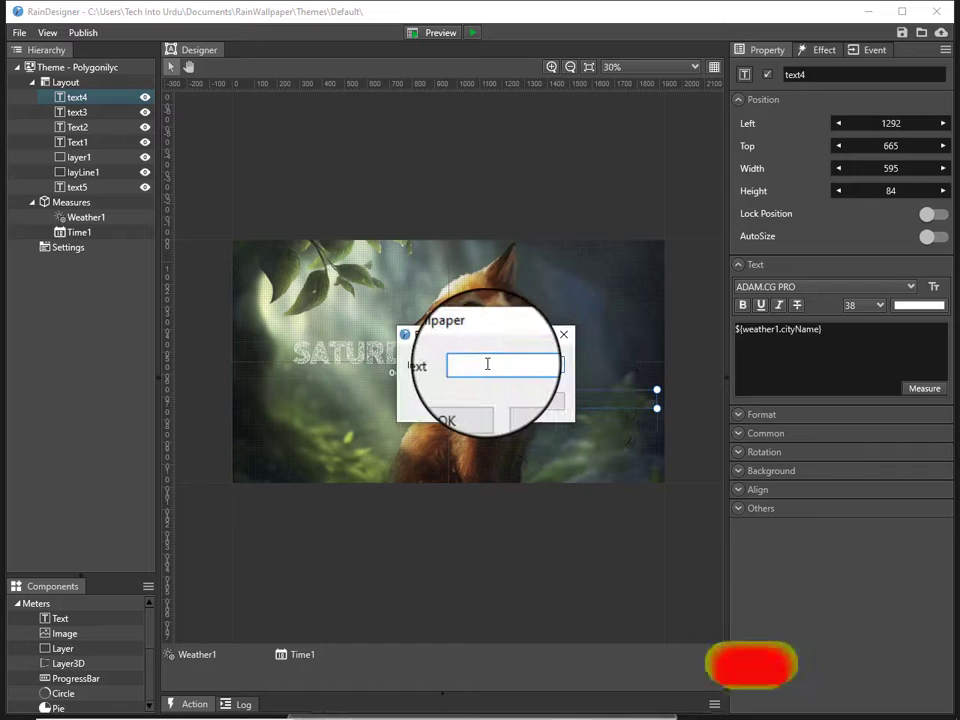
{"action": "type", "text": "Land i"}
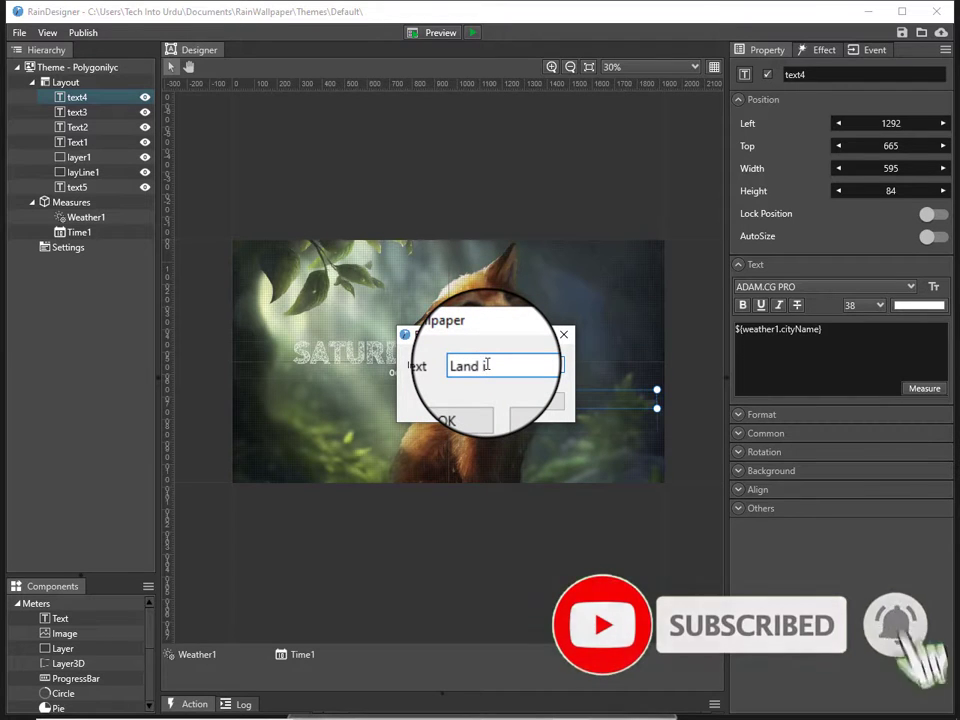
{"action": "key", "text": "BackSpace"}
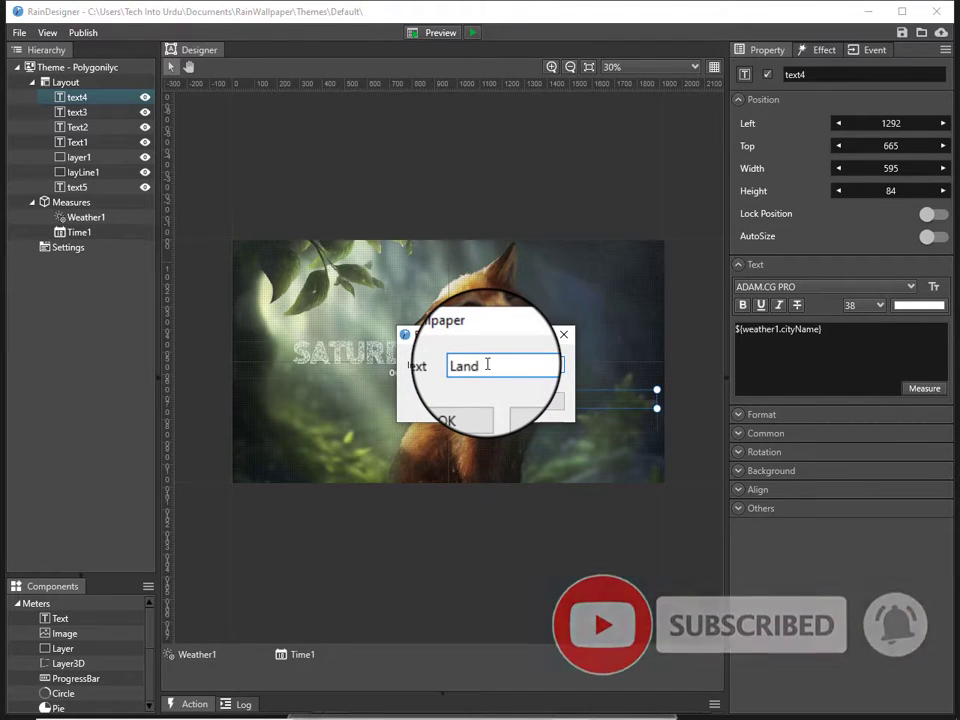
{"action": "type", "text": "of Tech"}
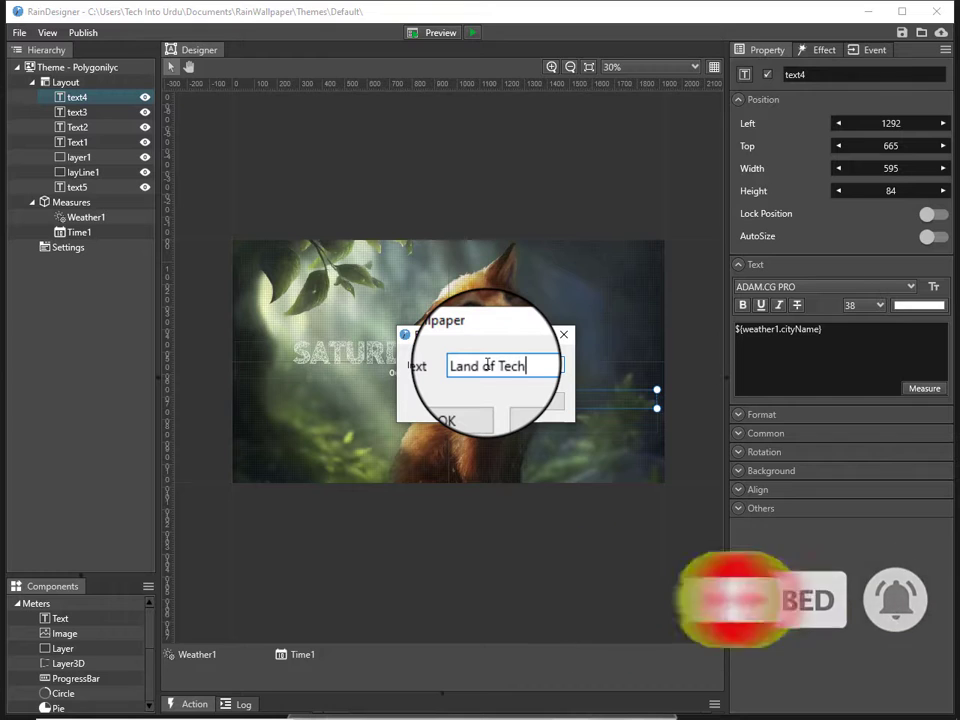
{"action": "left_click", "coordinate": [461, 403]}
{"action": "left_click", "coordinate": [613, 409]}
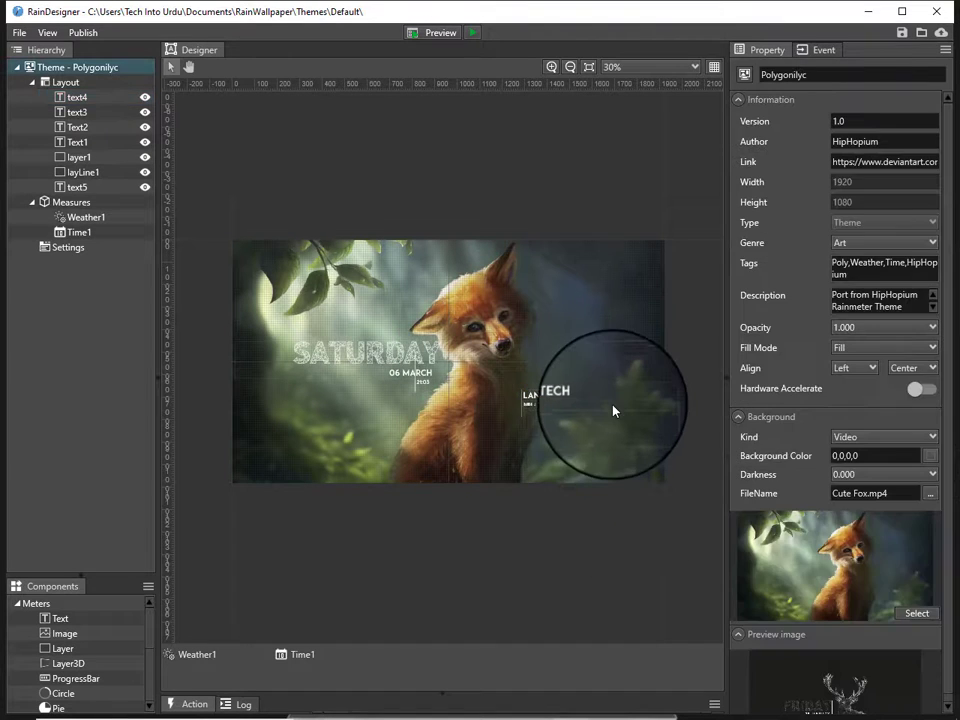
Move the Land of Tech text up to about left 1252, top 95 and clear the content of the min/max weather text
{"action": "left_click", "coordinate": [613, 407]}
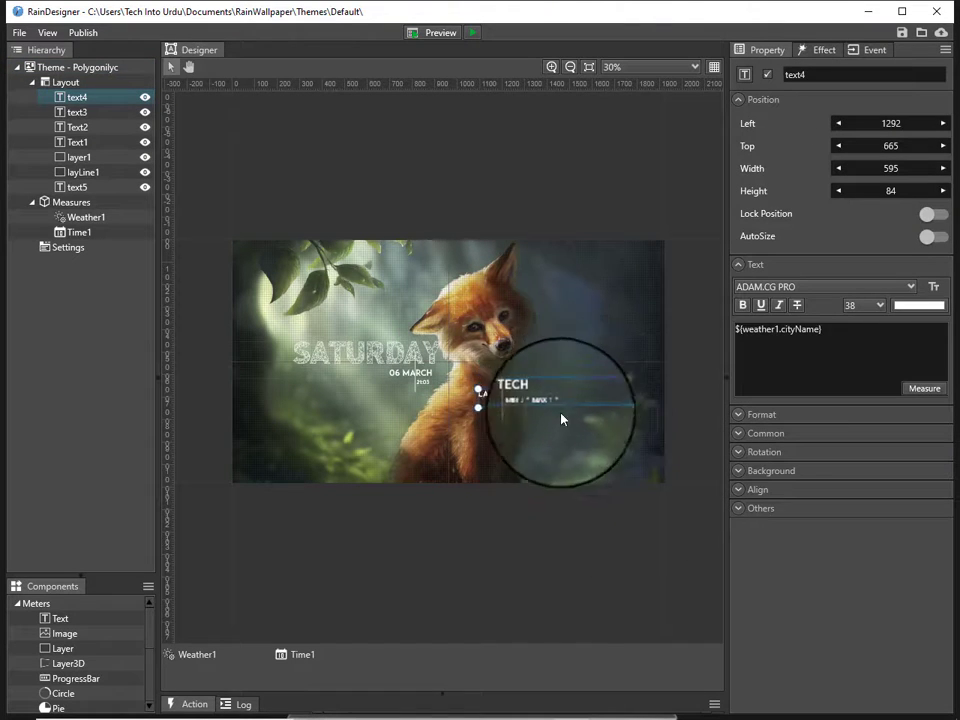
{"action": "left_click_drag", "start_coordinate": [624, 285], "coordinate": [603, 274]}
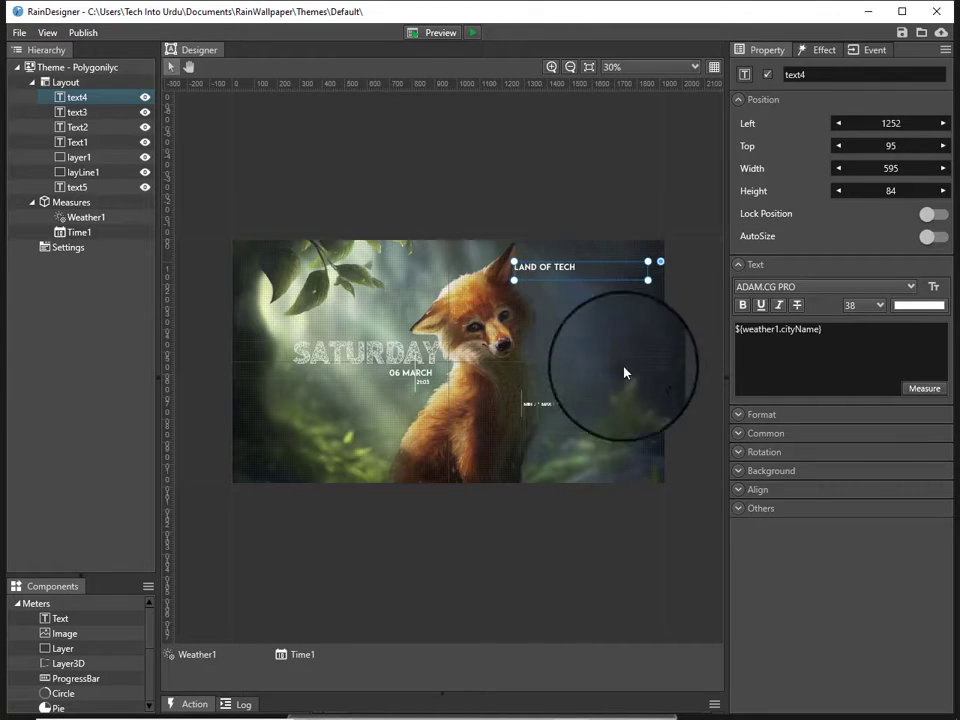
{"action": "left_click", "coordinate": [540, 405]}
{"action": "left_click_drag", "start_coordinate": [855, 369], "coordinate": [702, 315]}
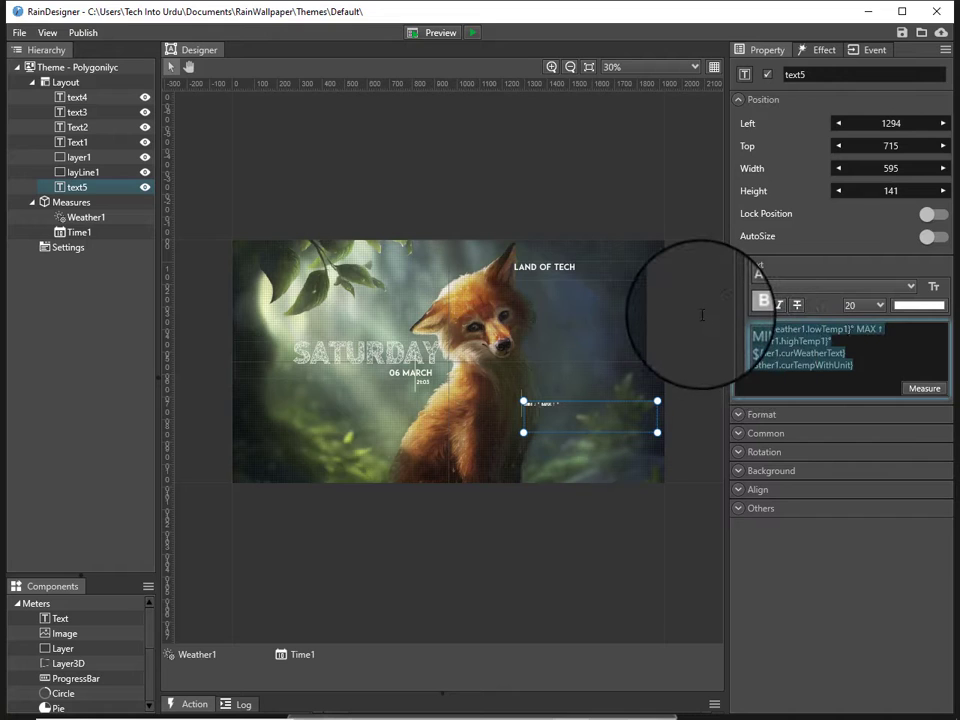
{"action": "left_click", "coordinate": [619, 514]}
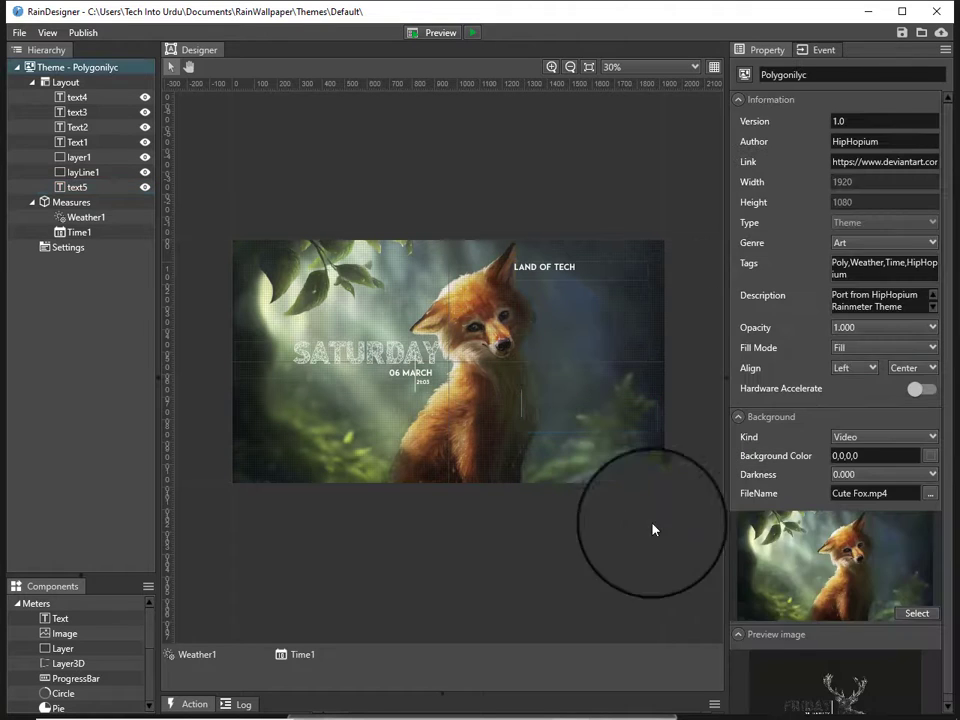
Preview the edited fox wallpaper on the desktop and refresh the desktop
{"action": "left_click", "coordinate": [447, 35]}
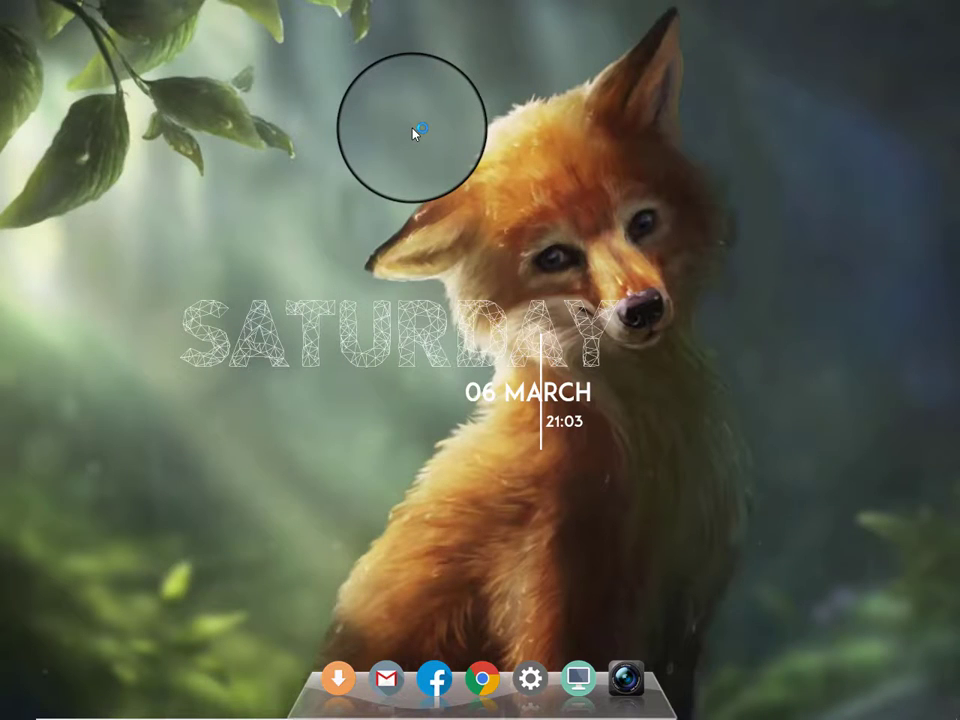
{"action": "right_click", "coordinate": [380, 120]}
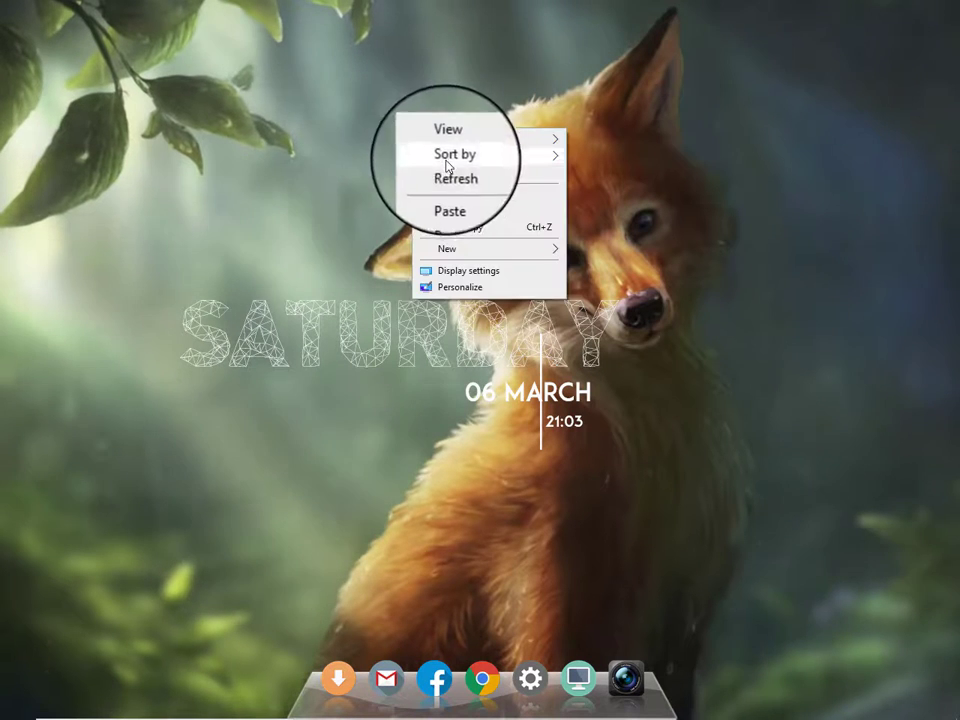
{"action": "left_click", "coordinate": [455, 168]}
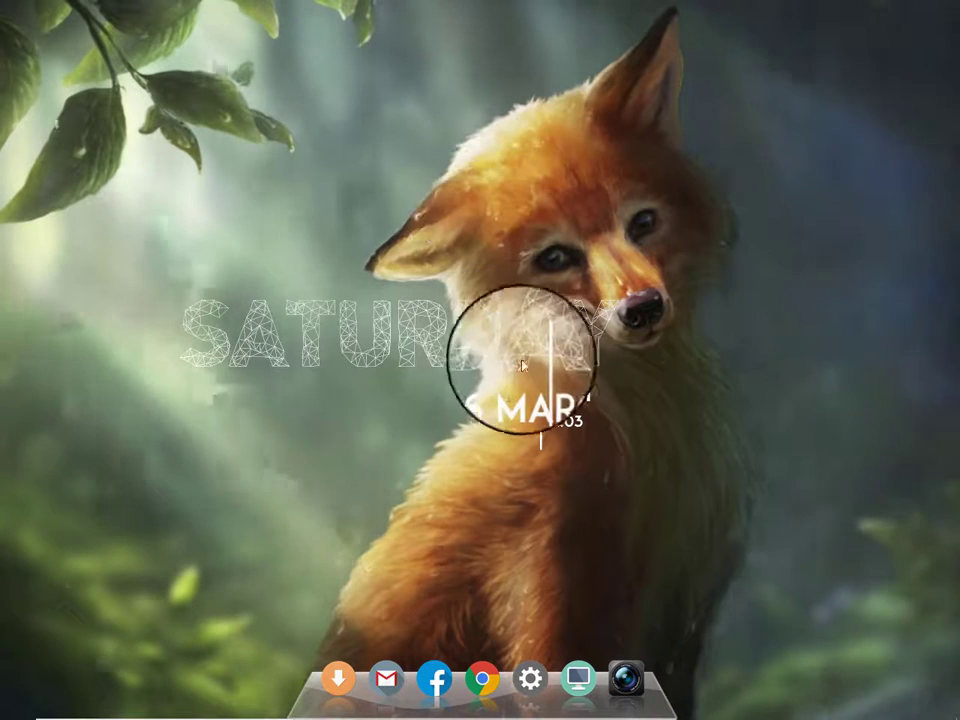
Reopen the current fox wallpaper for editing from RainWallpaper
{"action": "mouse_move", "coordinate": [806, 713]}
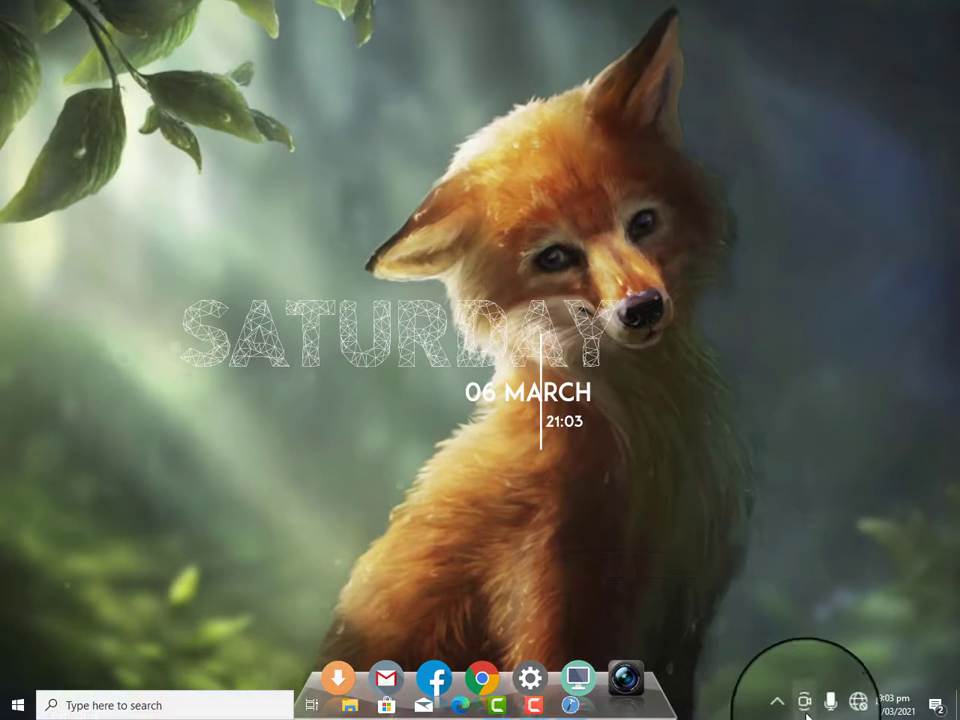
{"action": "right_click", "coordinate": [757, 679]}
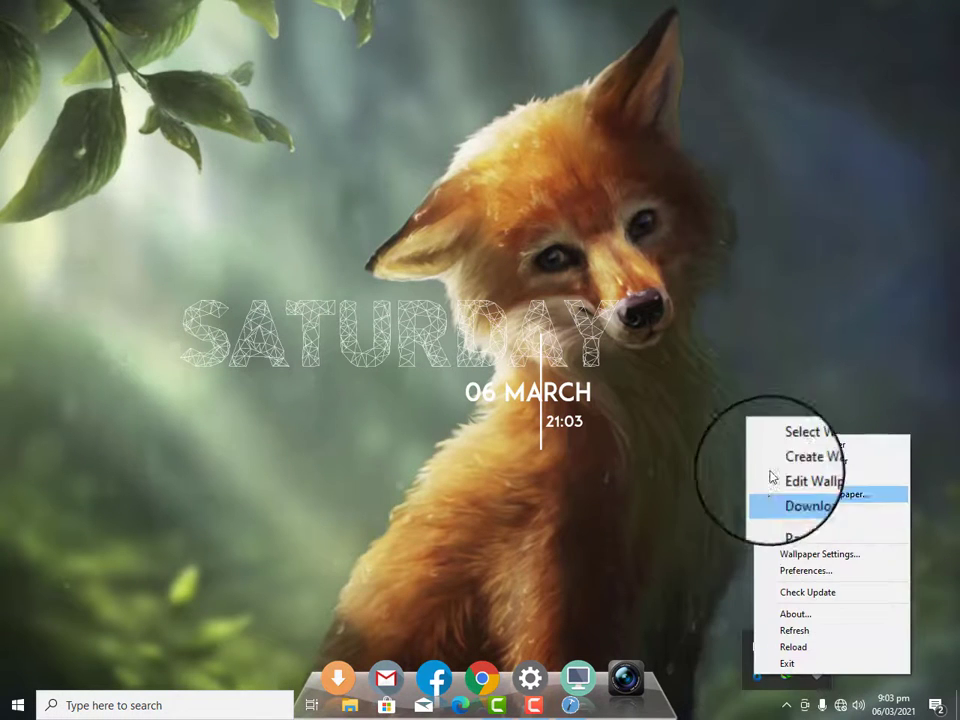
{"action": "left_click", "coordinate": [803, 480]}
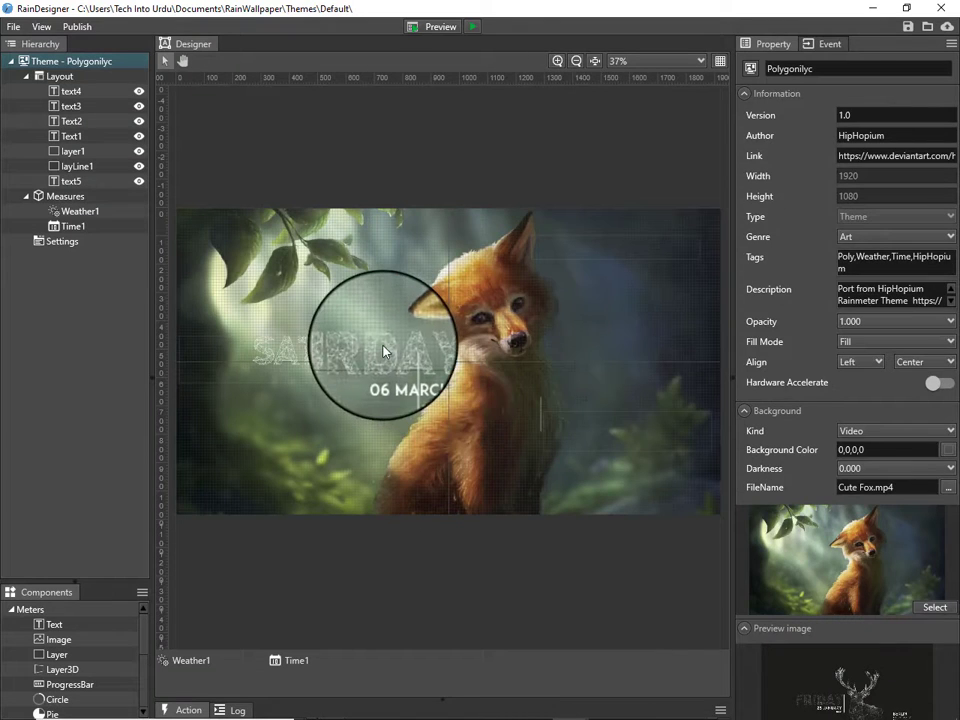
Move the weekday text to about left -77, top 519 and place the date text just beneath it
{"action": "left_click", "coordinate": [384, 351]}
{"action": "left_click_drag", "start_coordinate": [365, 362], "coordinate": [344, 383]}
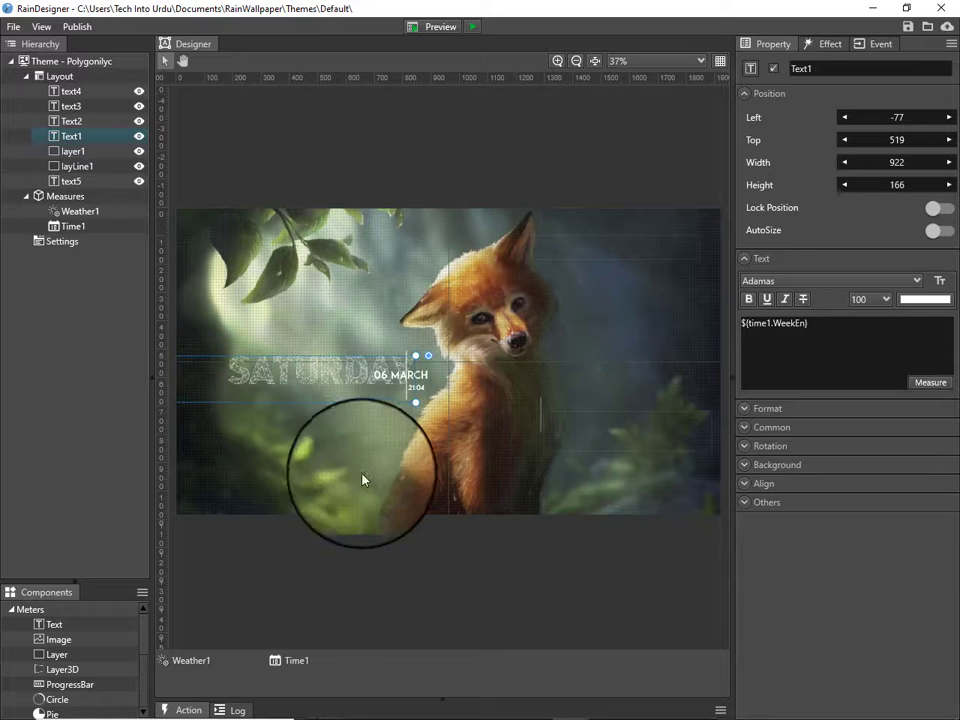
{"action": "left_click", "coordinate": [432, 392]}
{"action": "left_click", "coordinate": [395, 380]}
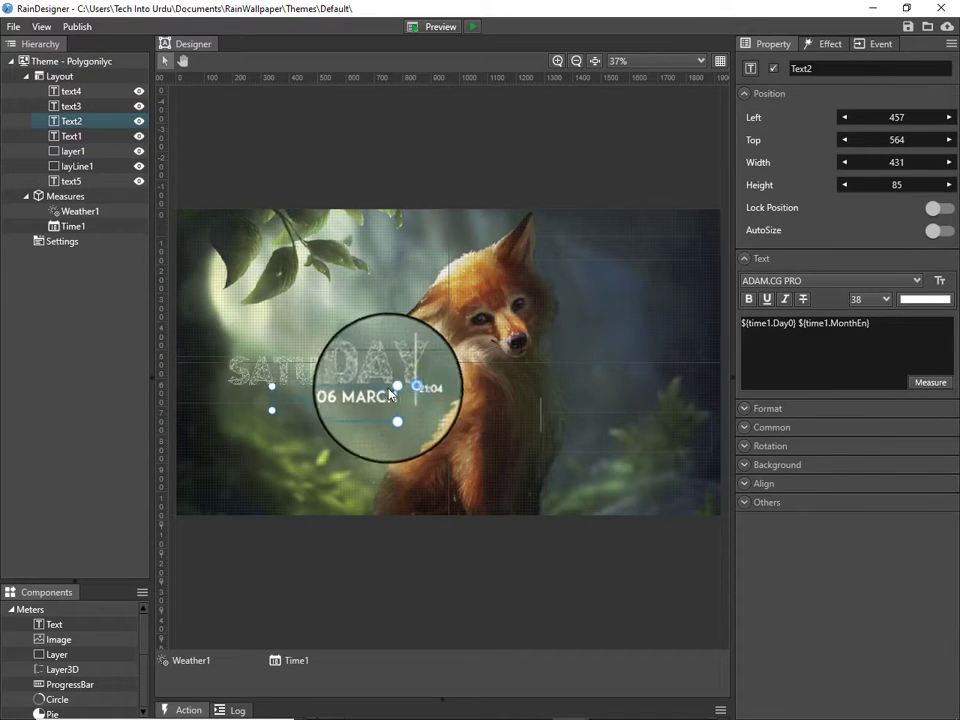
{"action": "left_click_drag", "start_coordinate": [395, 399], "coordinate": [396, 403]}
Move the time text text3 beneath the date, to about left 542, top 700
{"action": "left_click", "coordinate": [428, 387]}
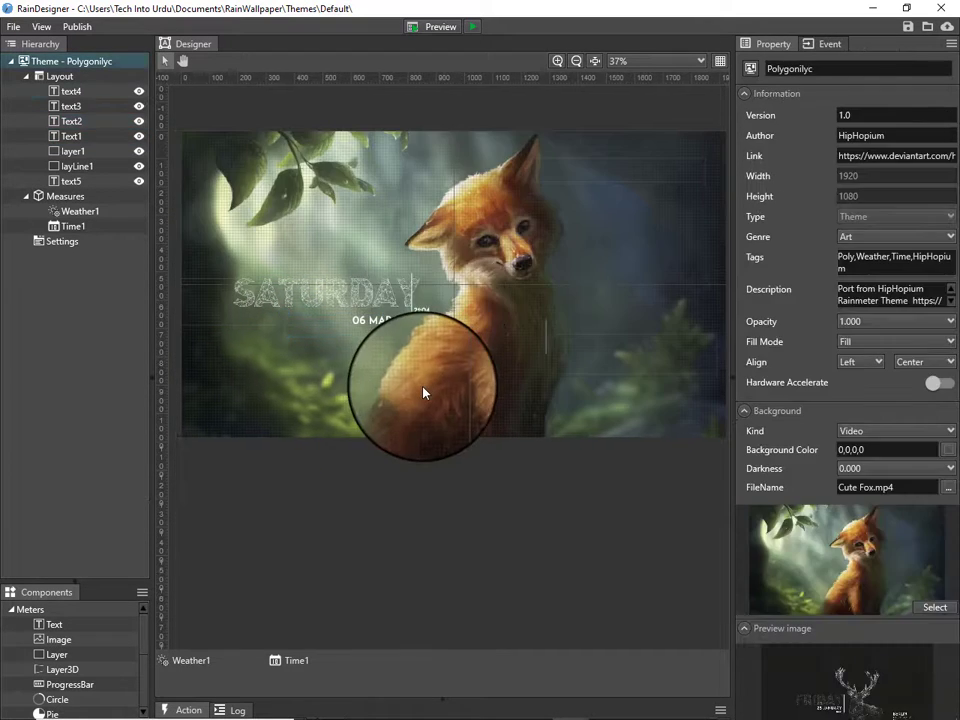
{"action": "left_click", "coordinate": [412, 345]}
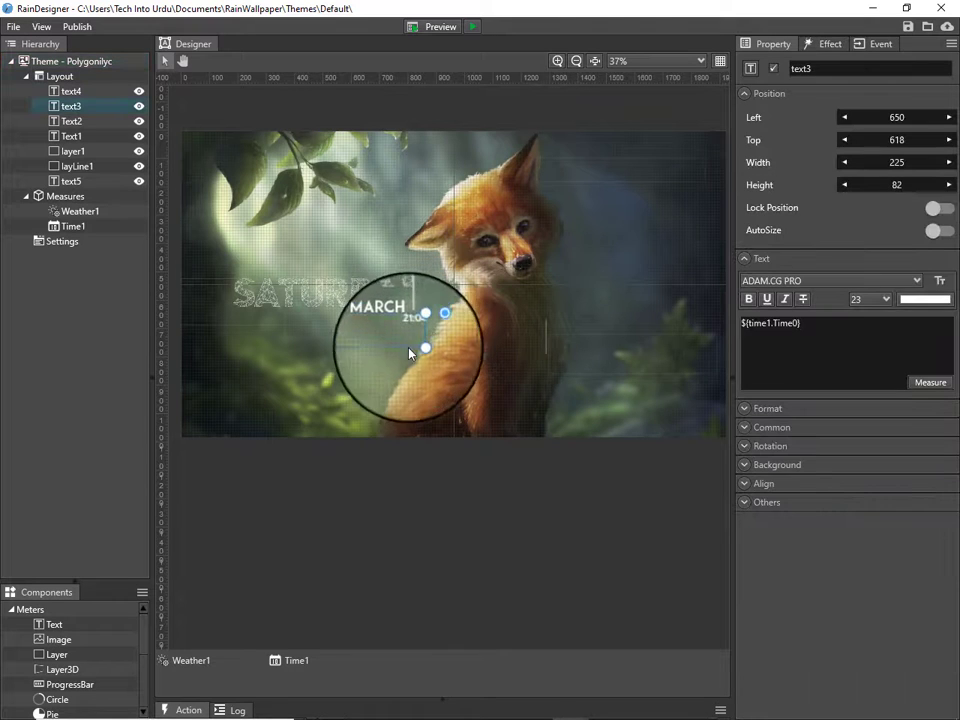
{"action": "left_click_drag", "start_coordinate": [390, 360], "coordinate": [390, 342]}
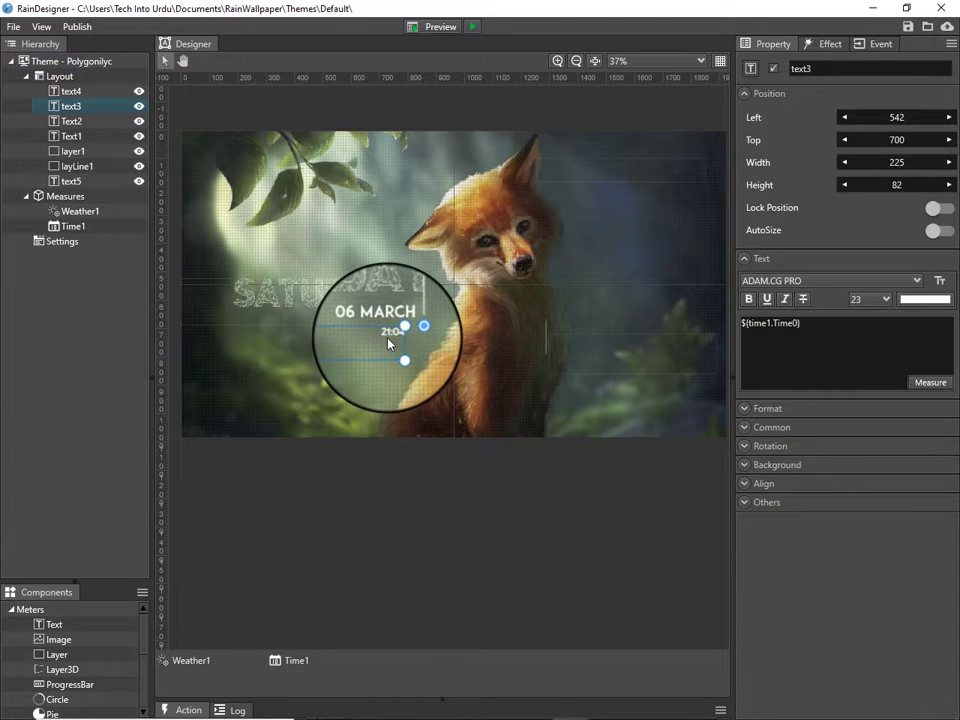
{"action": "double_click", "coordinate": [390, 342]}
{"action": "left_click", "coordinate": [508, 366]}
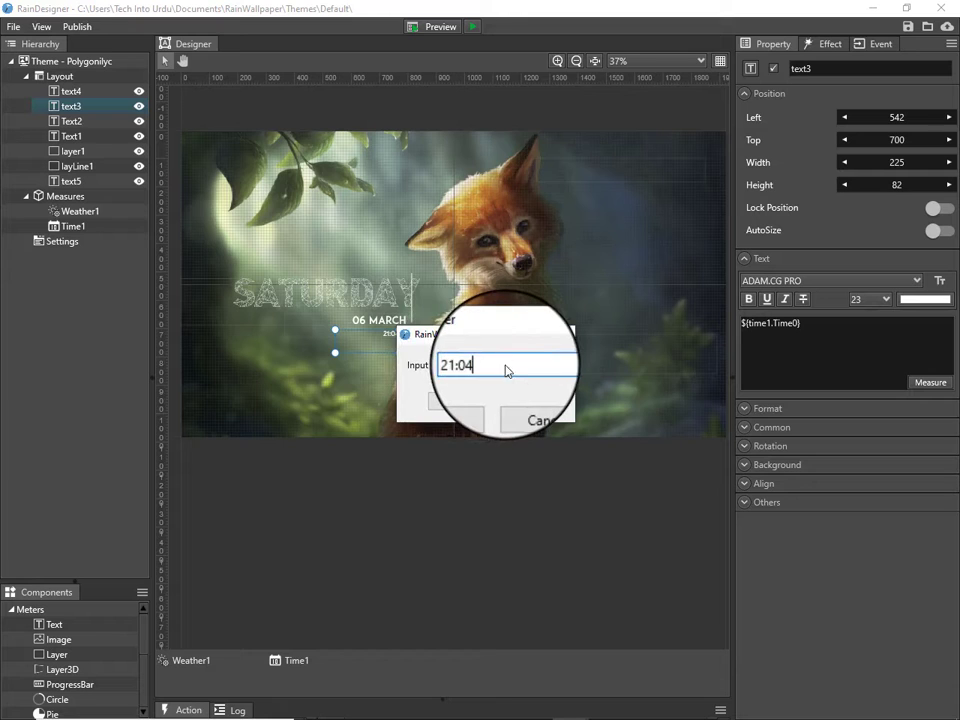
{"action": "key", "text": "BackSpace"}
{"action": "key", "text": "BackSpace"}
{"action": "key", "text": "BackSpace"}
{"action": "key", "text": "BackSpace"}
{"action": "key", "text": "BackSpace"}
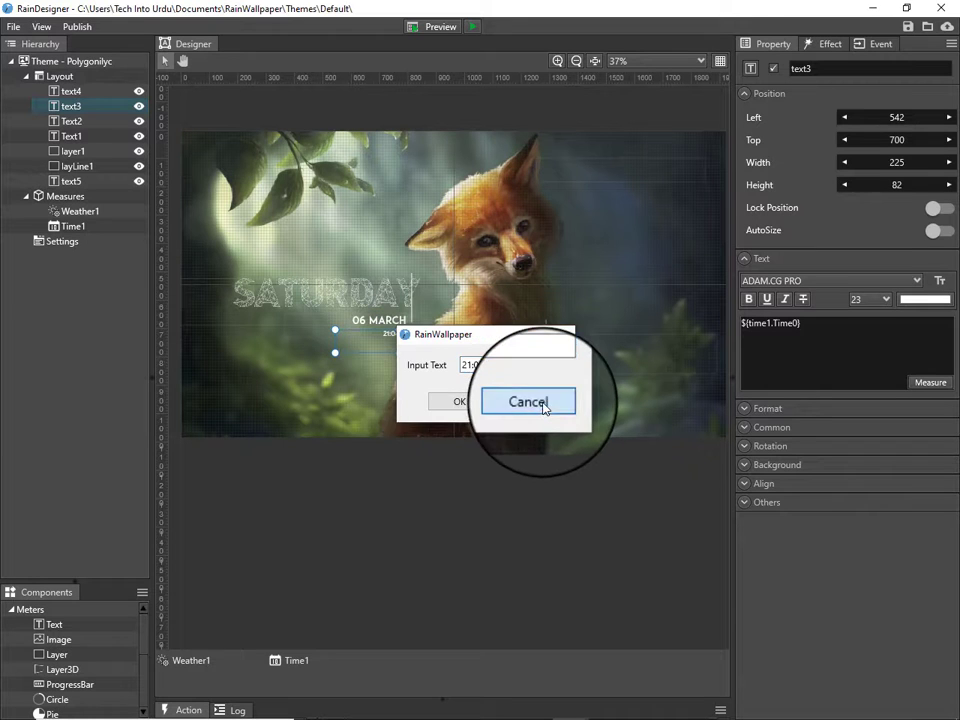
{"action": "left_click", "coordinate": [545, 405]}
Preview the fox wallpaper with the rearranged weekday, date and time texts on the desktop and refresh the desktop
{"action": "left_click", "coordinate": [445, 26]}
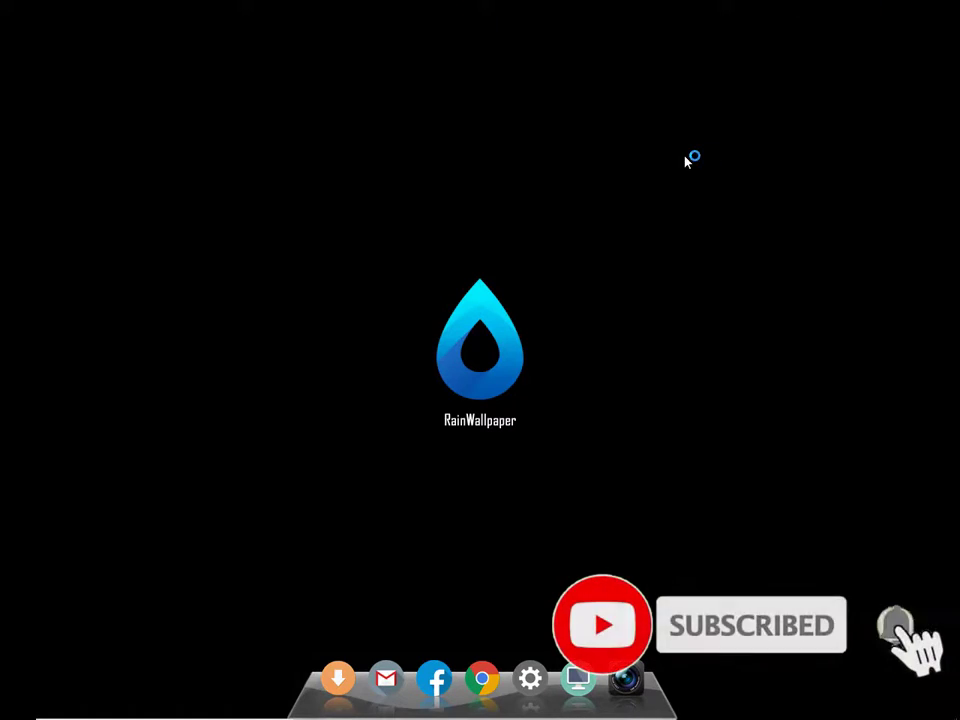
{"action": "right_click", "coordinate": [688, 158]}
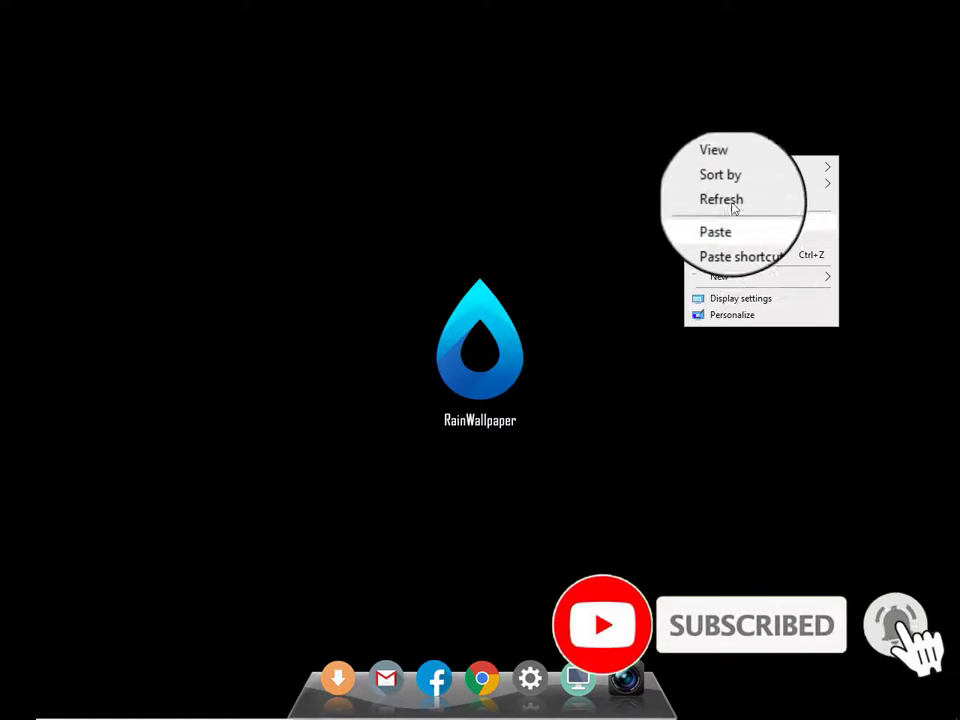
{"action": "left_click", "coordinate": [730, 204]}
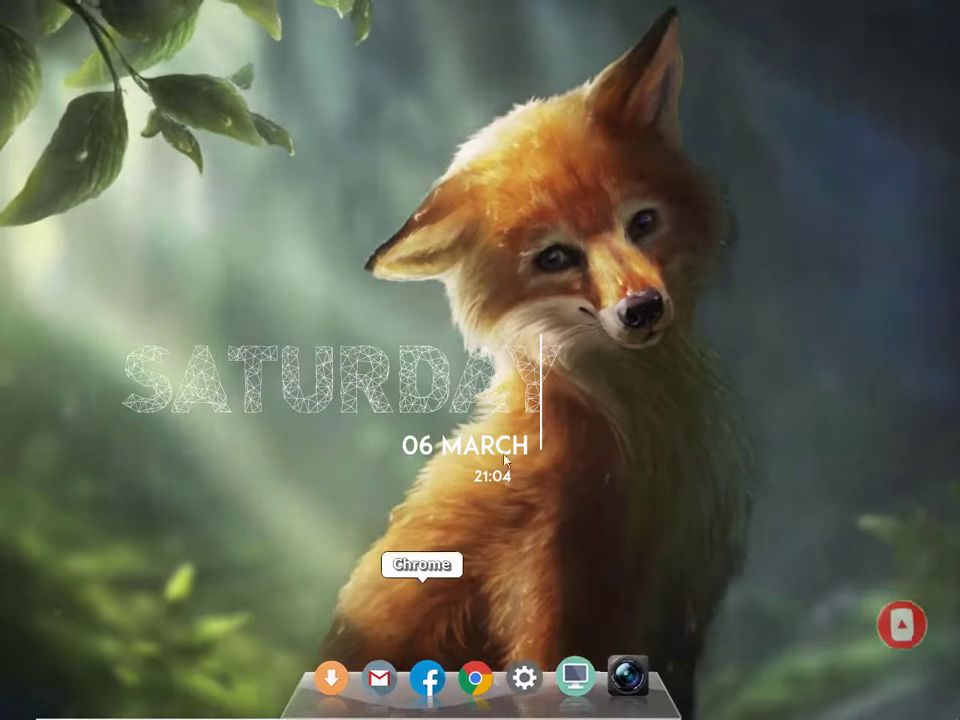
{"action": "right_click", "coordinate": [307, 250]}
{"action": "left_click", "coordinate": [360, 296]}
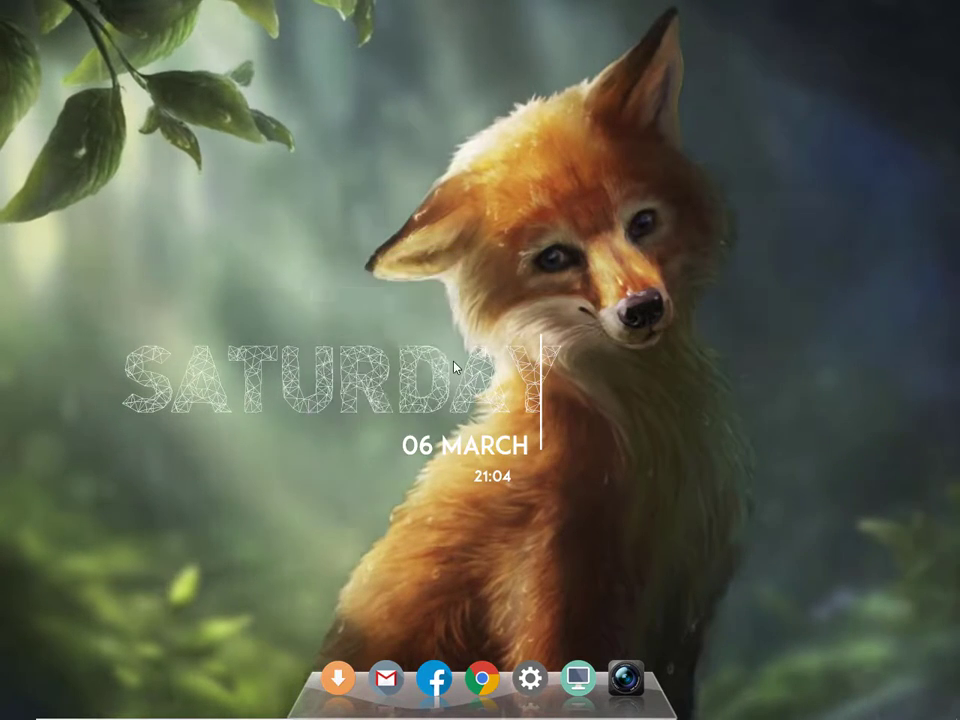
{"action": "right_click", "coordinate": [454, 367]}
{"action": "left_click", "coordinate": [486, 401]}
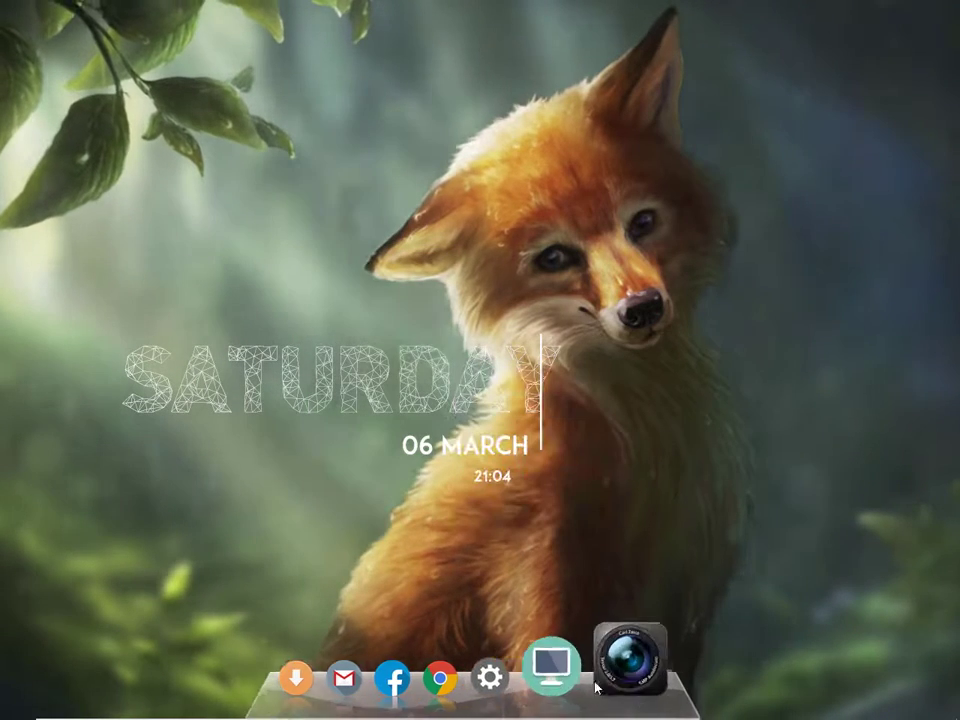